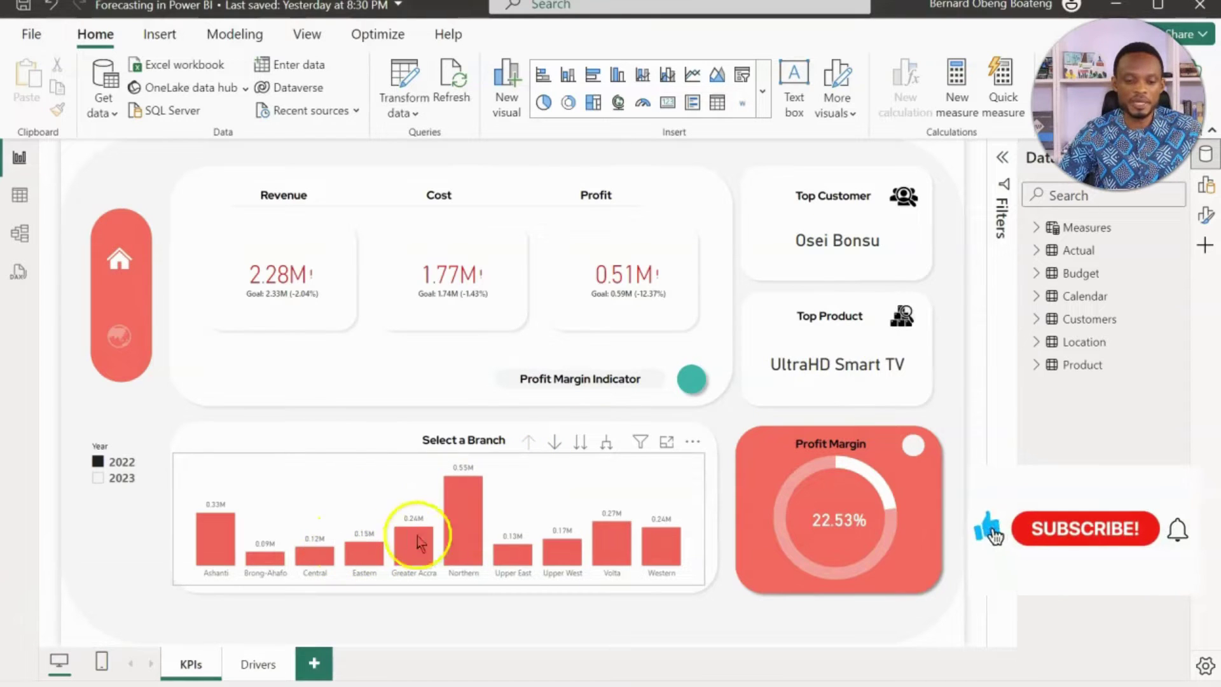
- Cross-filter the KPI cards by the Greater Accra, Eastern and Northern branch bars
left_click(459, 524)
left_click(415, 545)
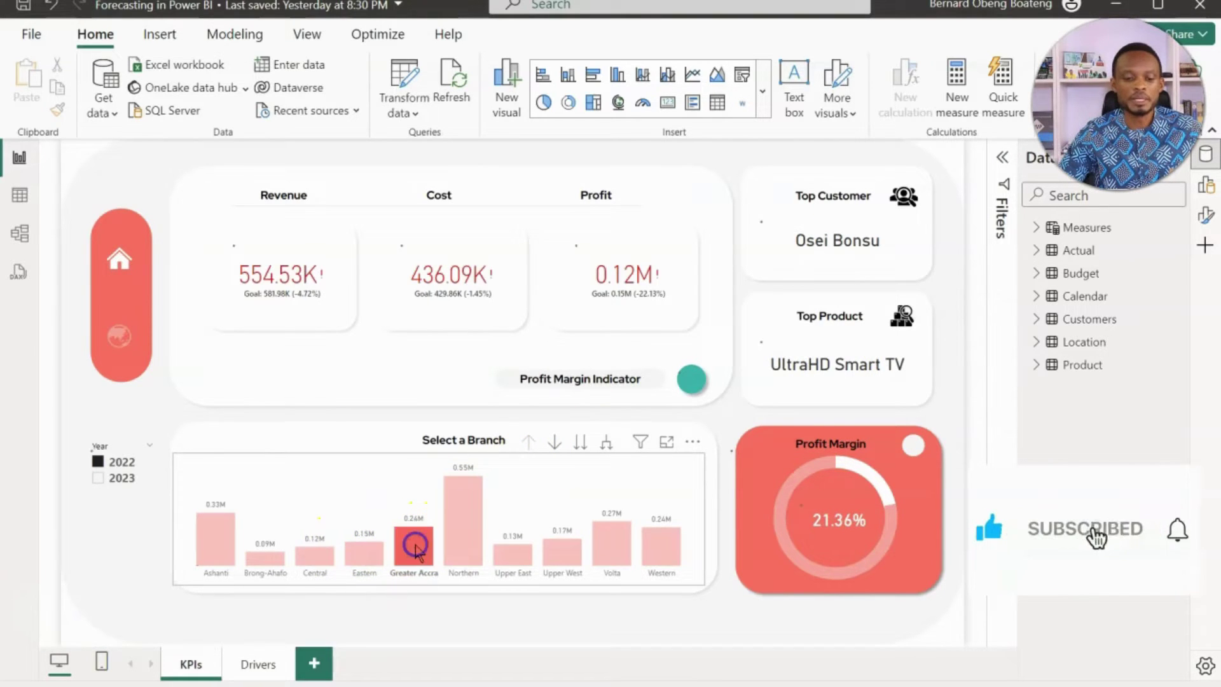
left_click(363, 555)
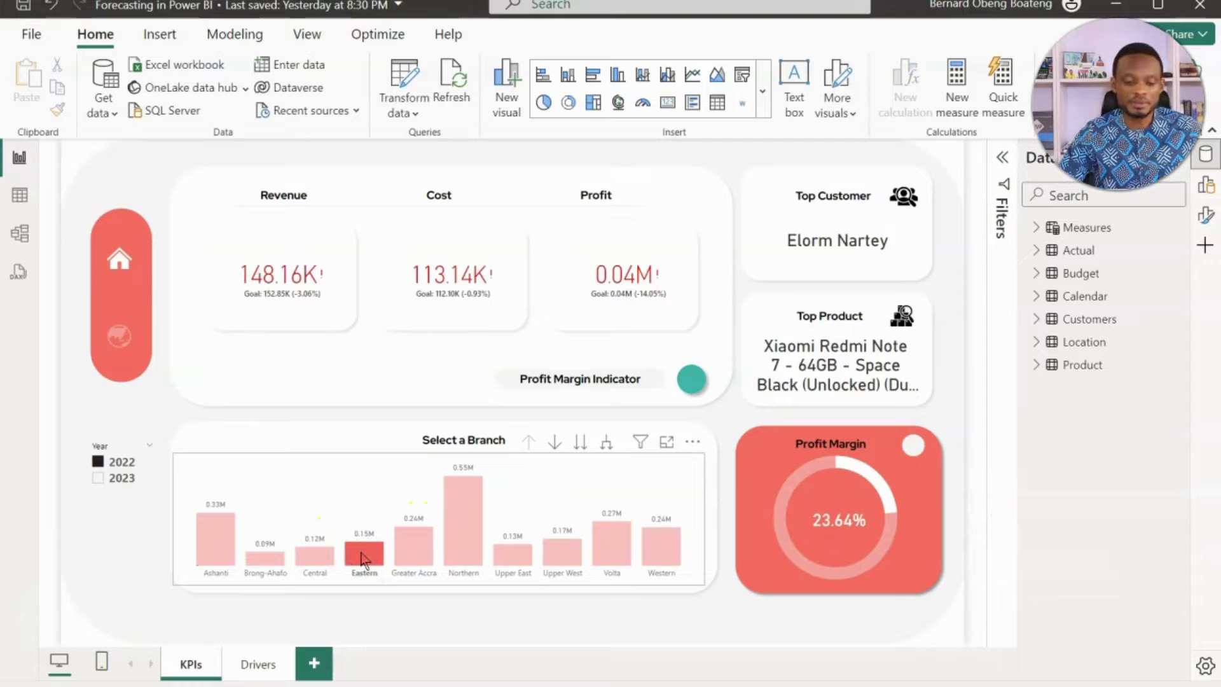
left_click(364, 558)
left_click(456, 535)
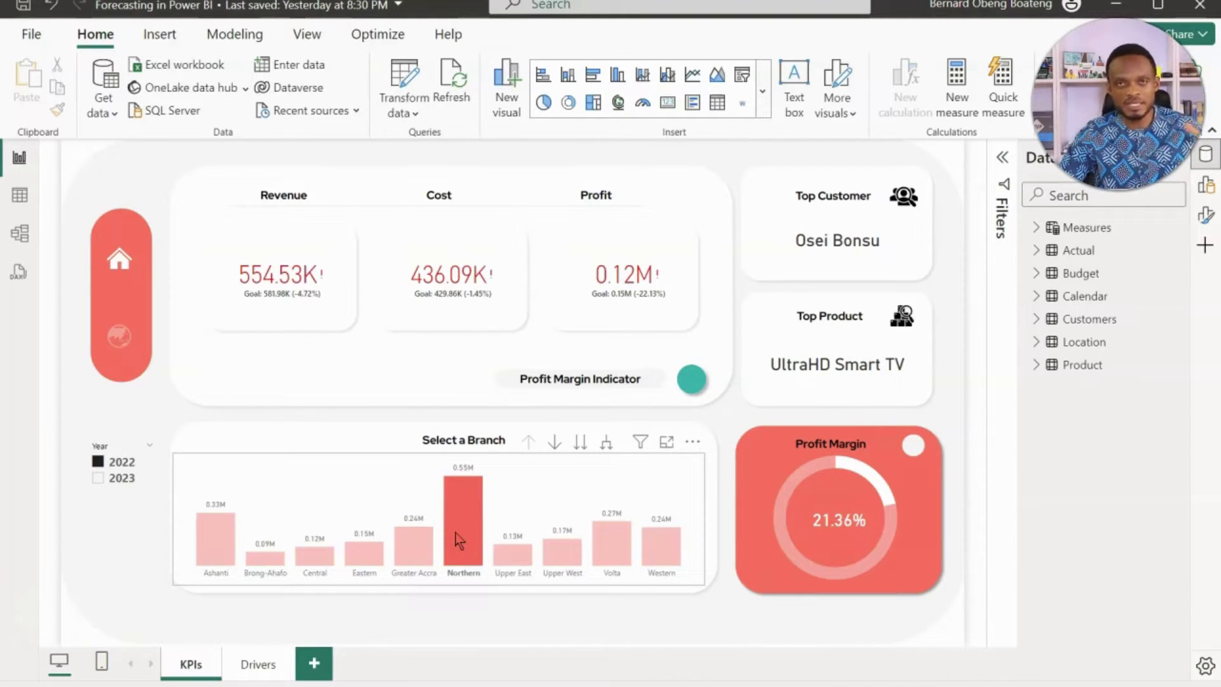
- Turn on drill-down, drill into Northern's cities, then drill back up to all branches
left_click(559, 447)
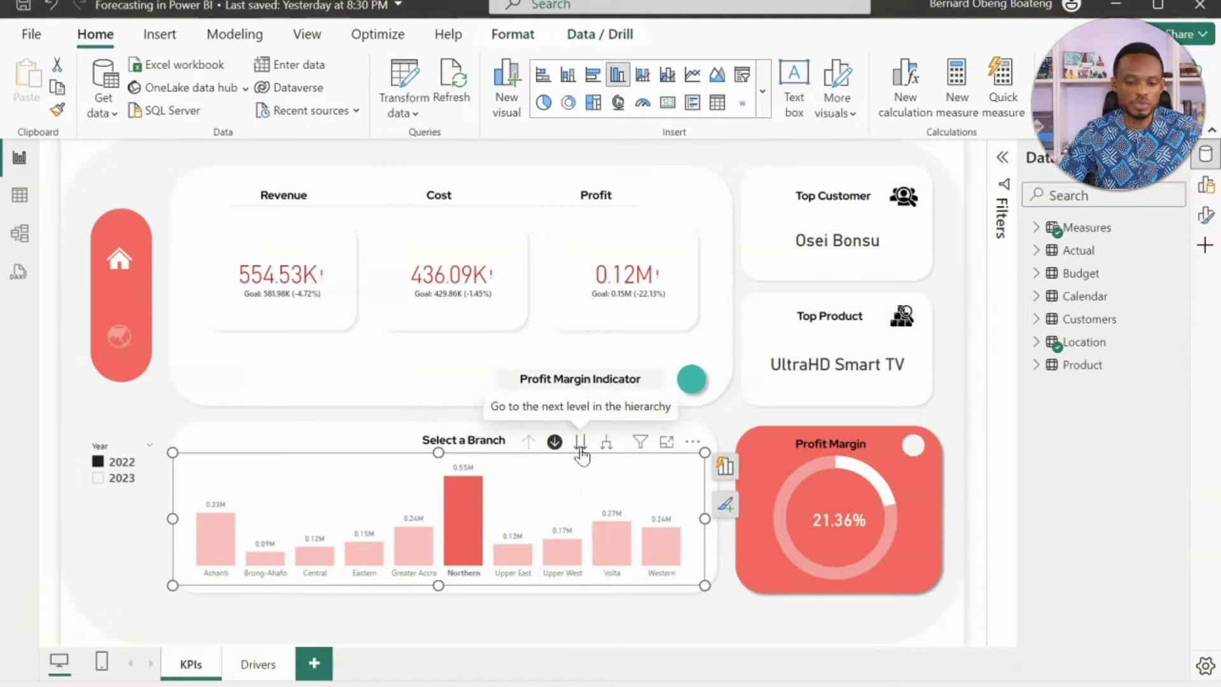
left_click(478, 507)
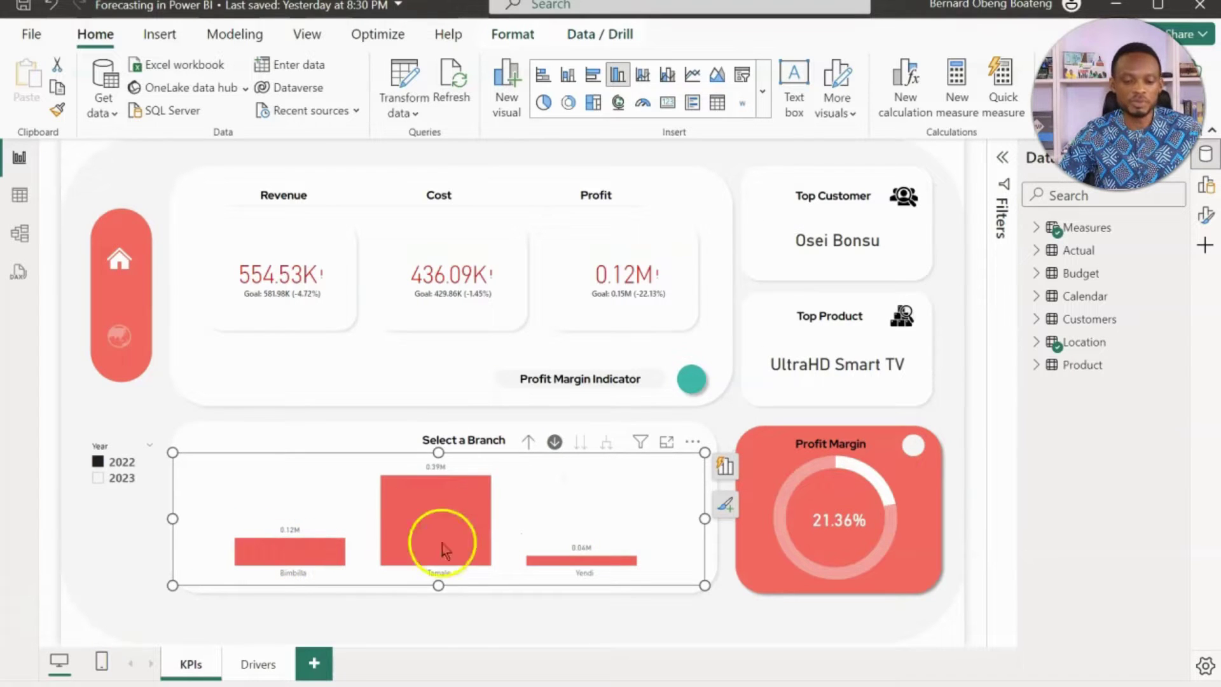
left_click(529, 443)
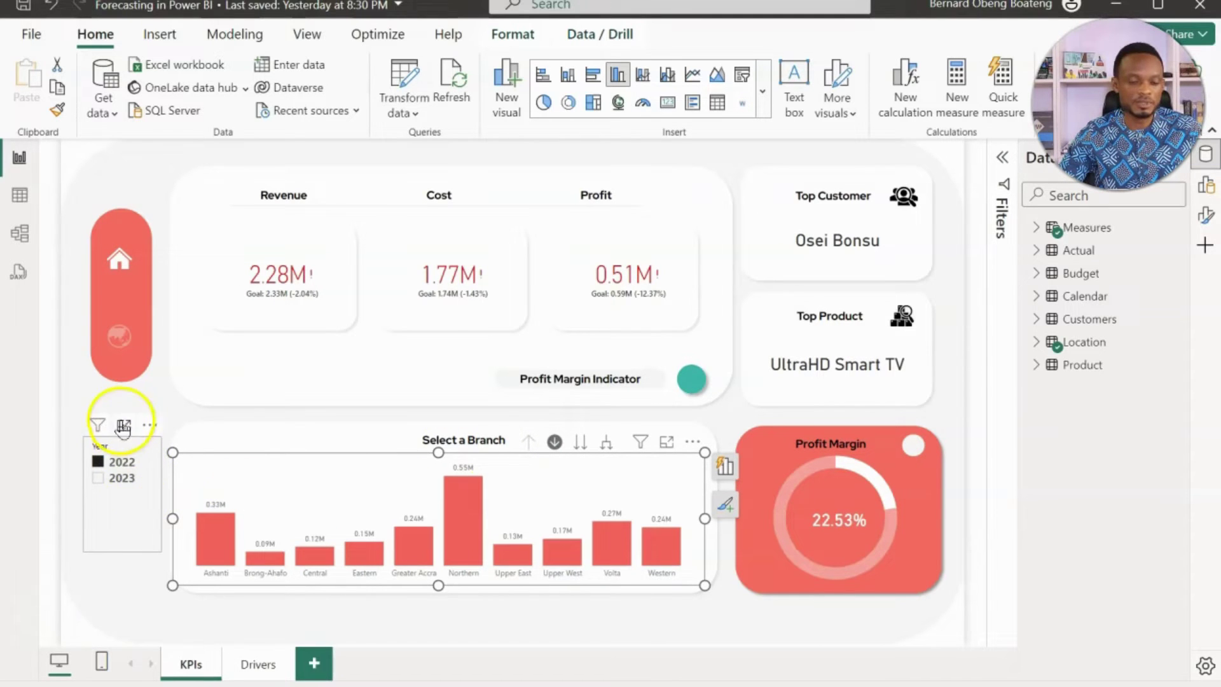
left_click(98, 479)
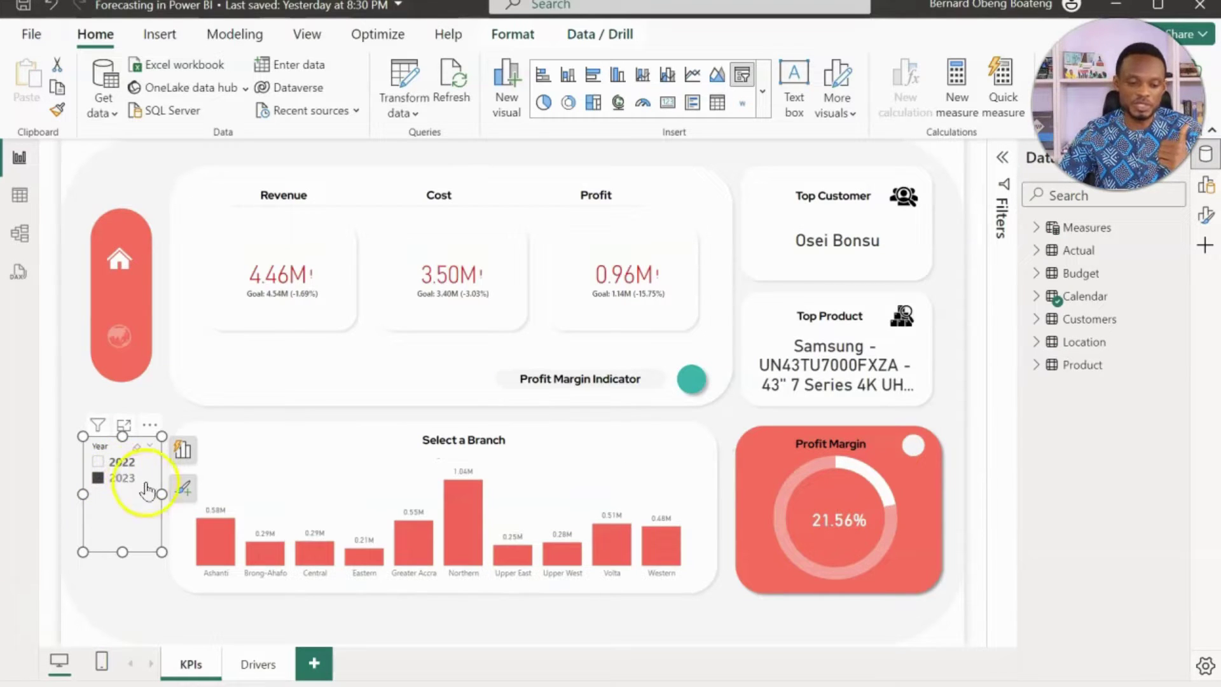
mouse_move(432, 562)
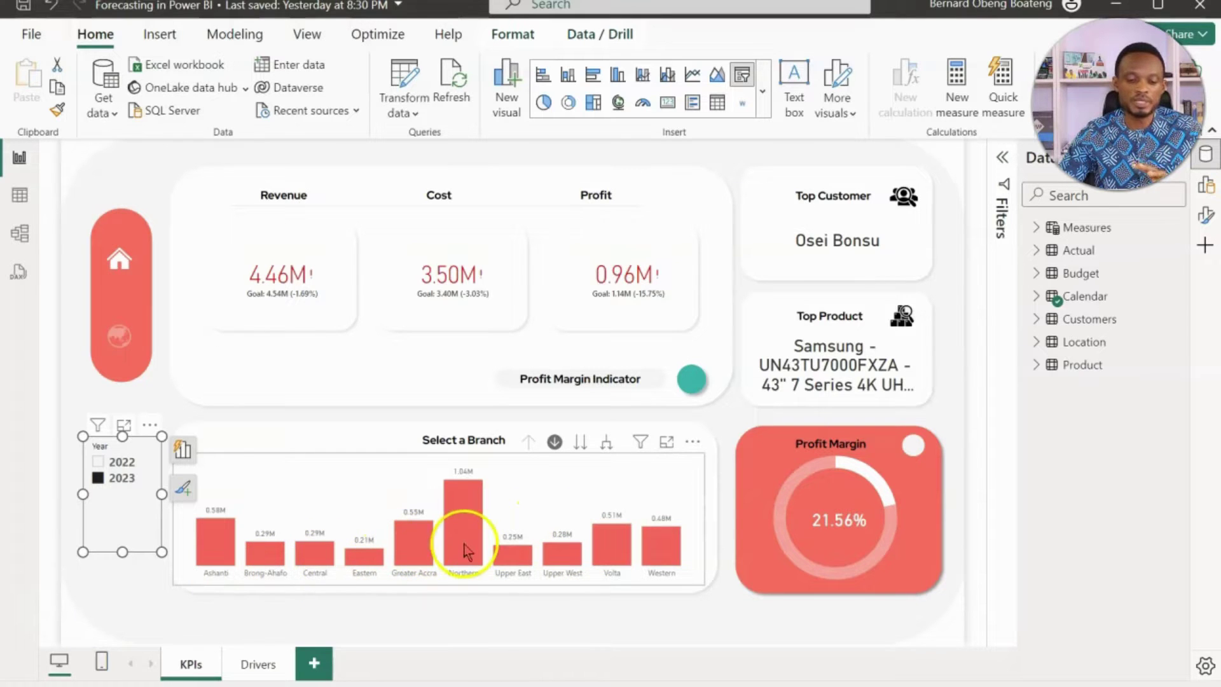
mouse_move(464, 548)
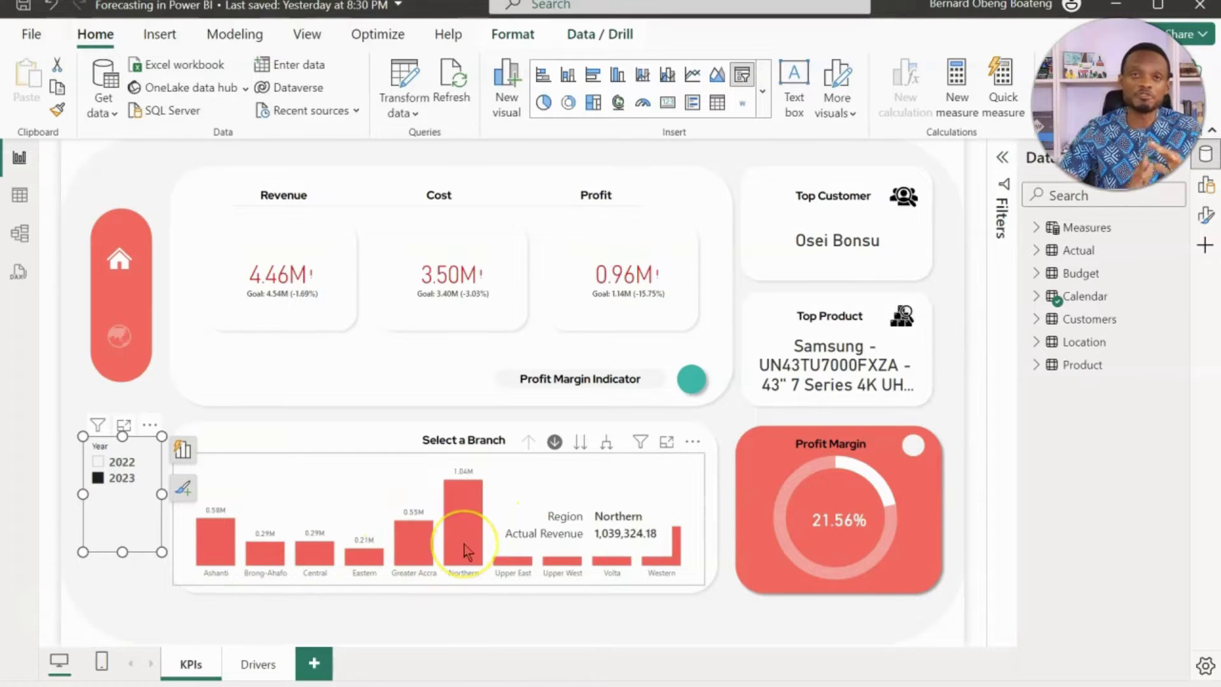
- Select the branch bar chart and remove City and Region from its x-axis
left_click(502, 462)
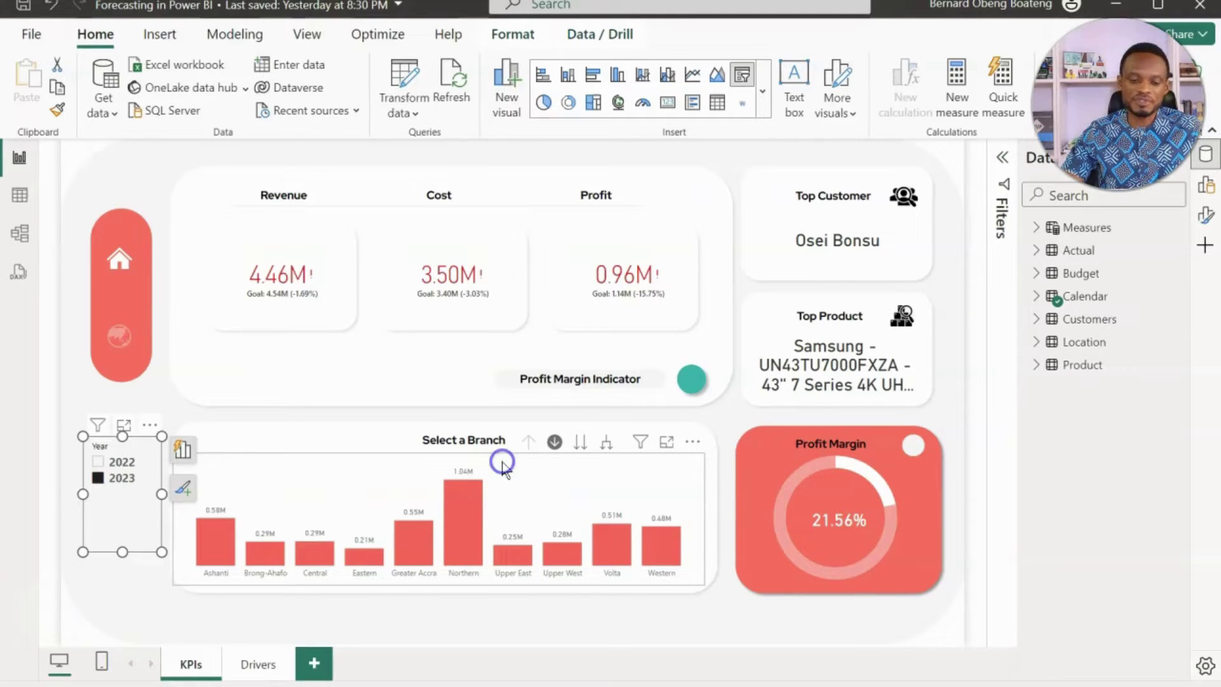
left_click(226, 594)
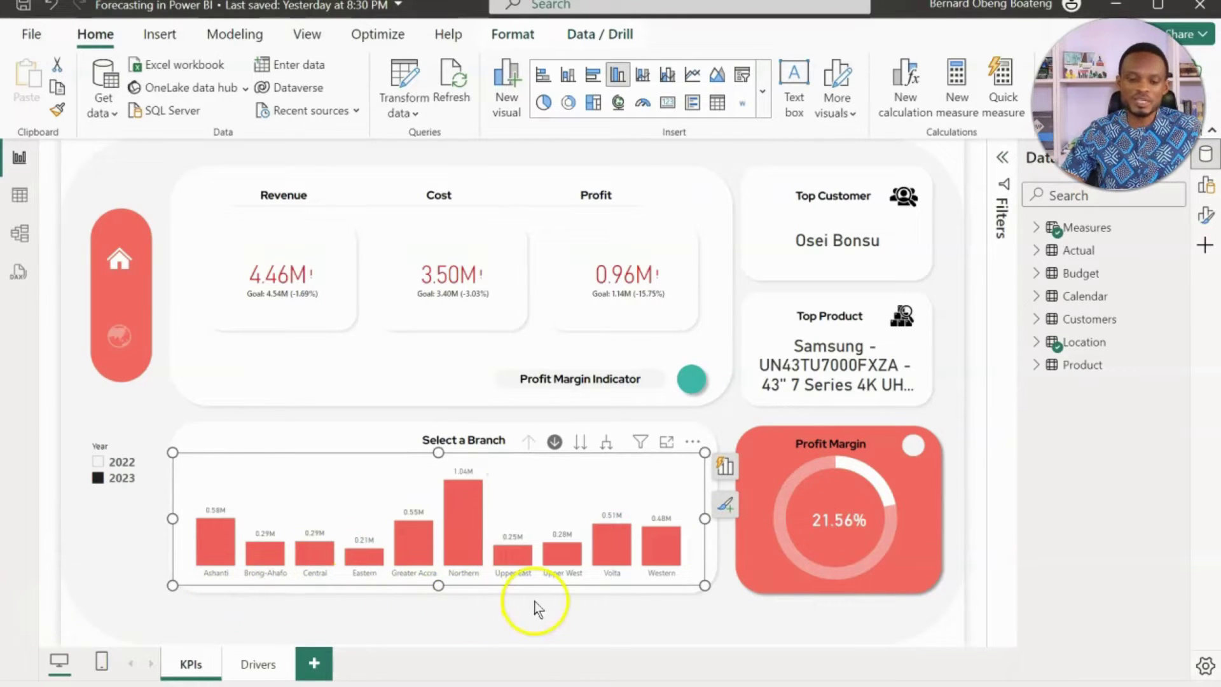
left_click(725, 467)
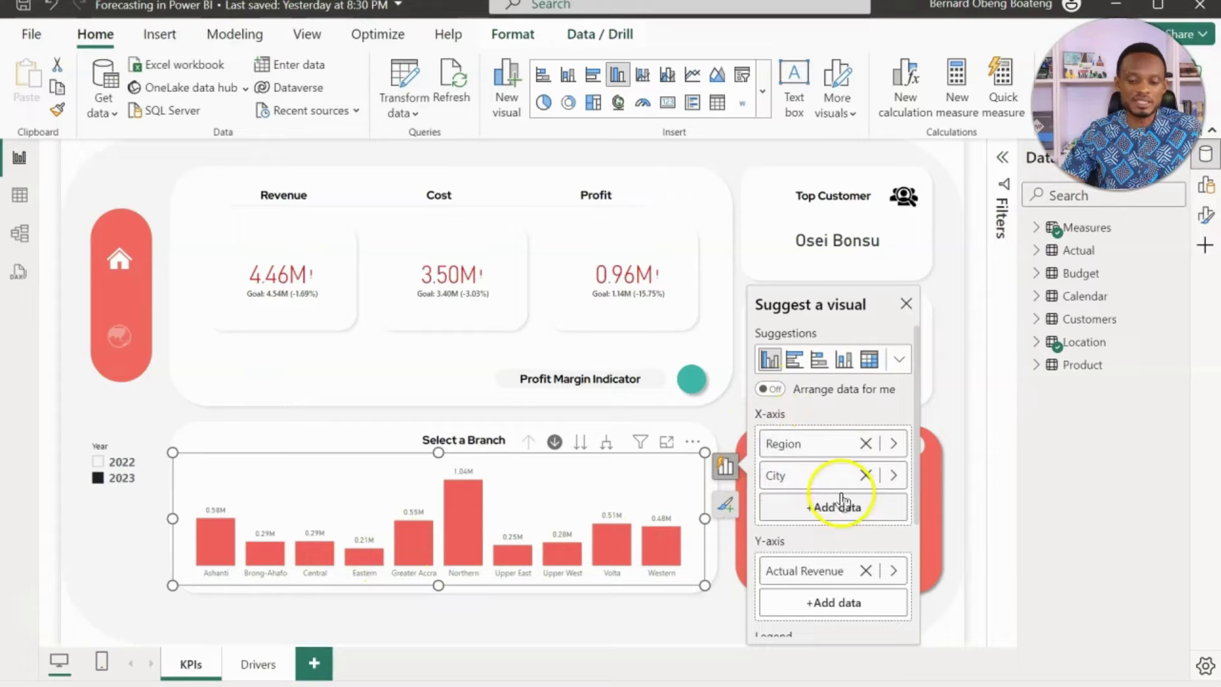
left_click(863, 476)
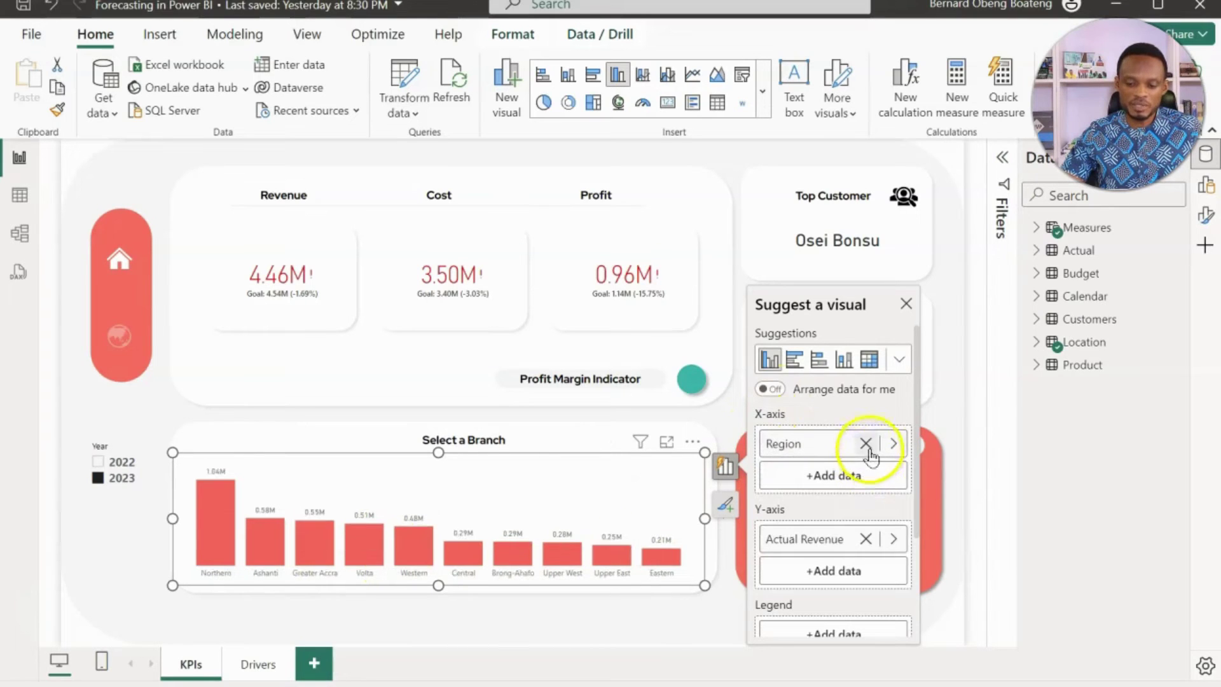
left_click(864, 444)
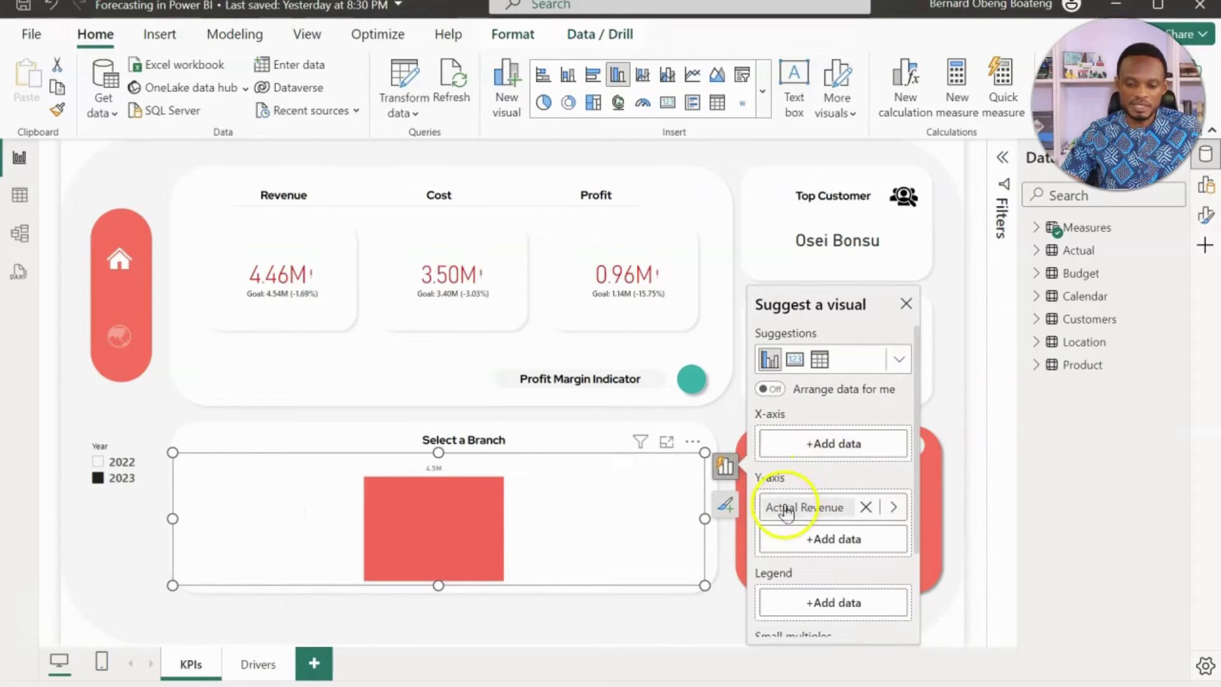
- Put the Calendar table's Date hierarchy on the chart's x-axis
left_click(807, 448)
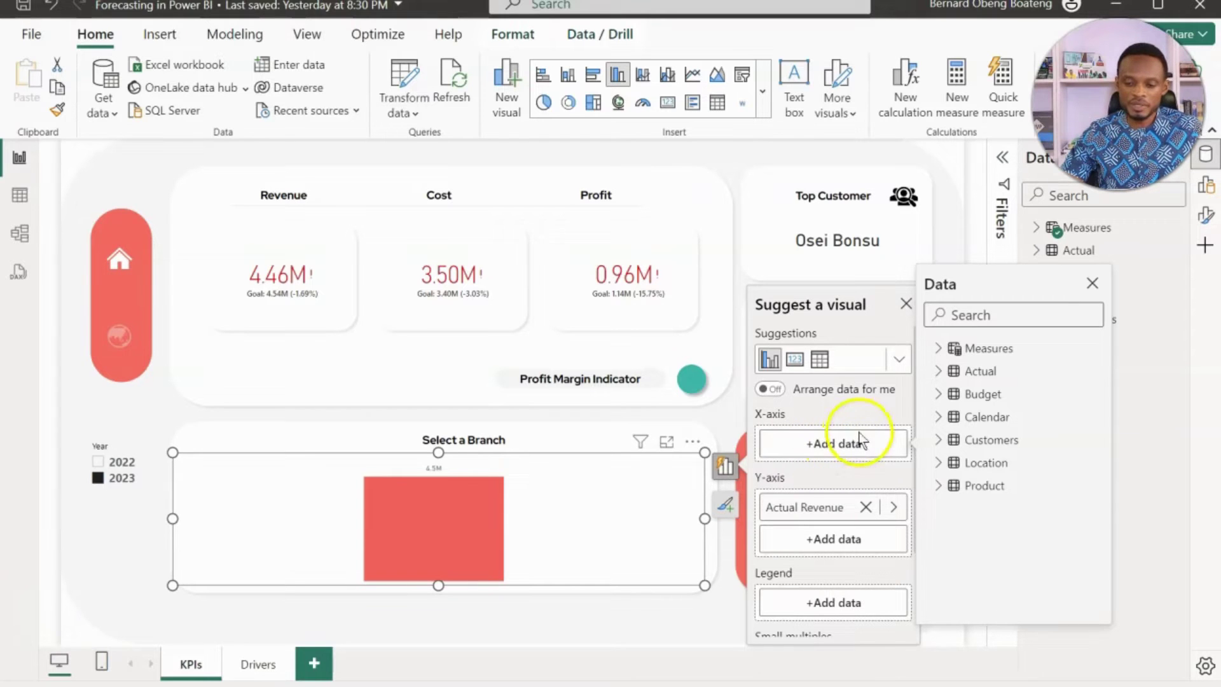
left_click(938, 417)
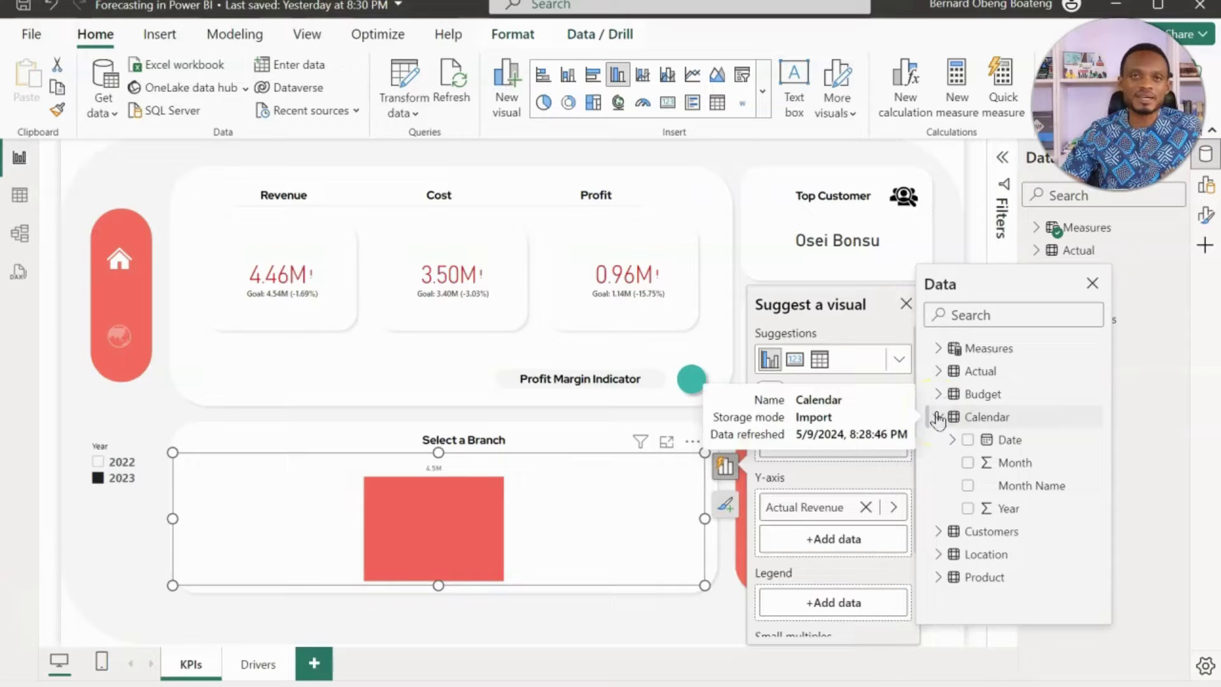
left_click(984, 443)
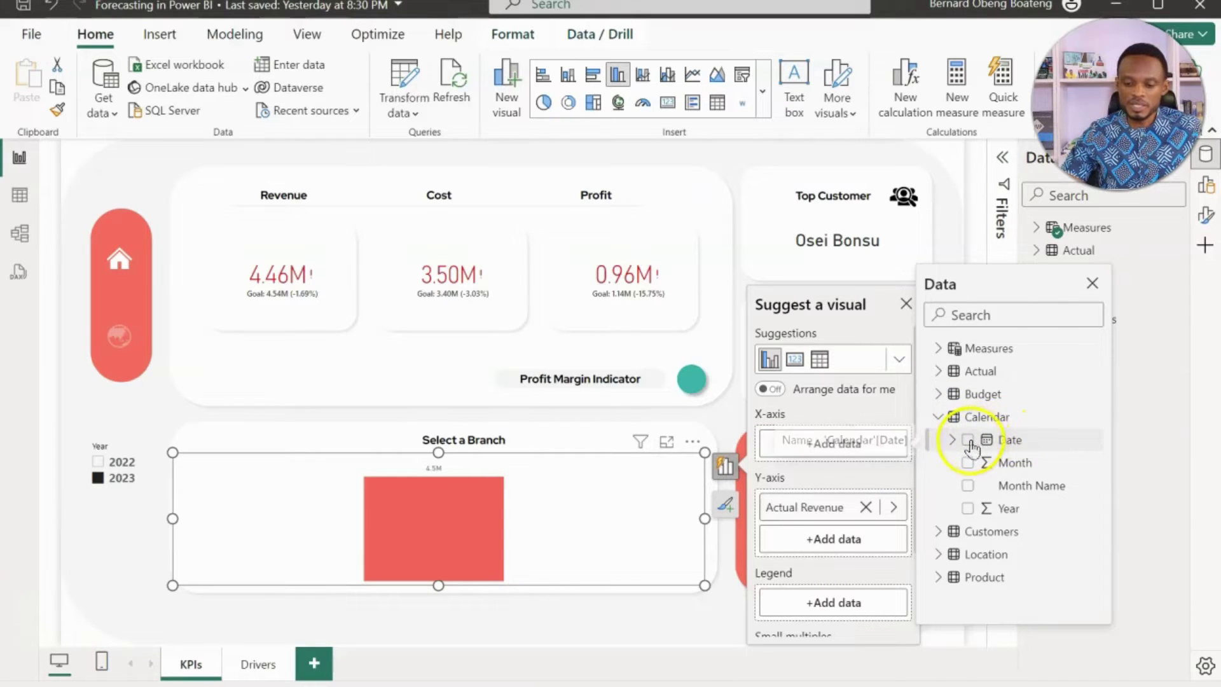
left_click(967, 439)
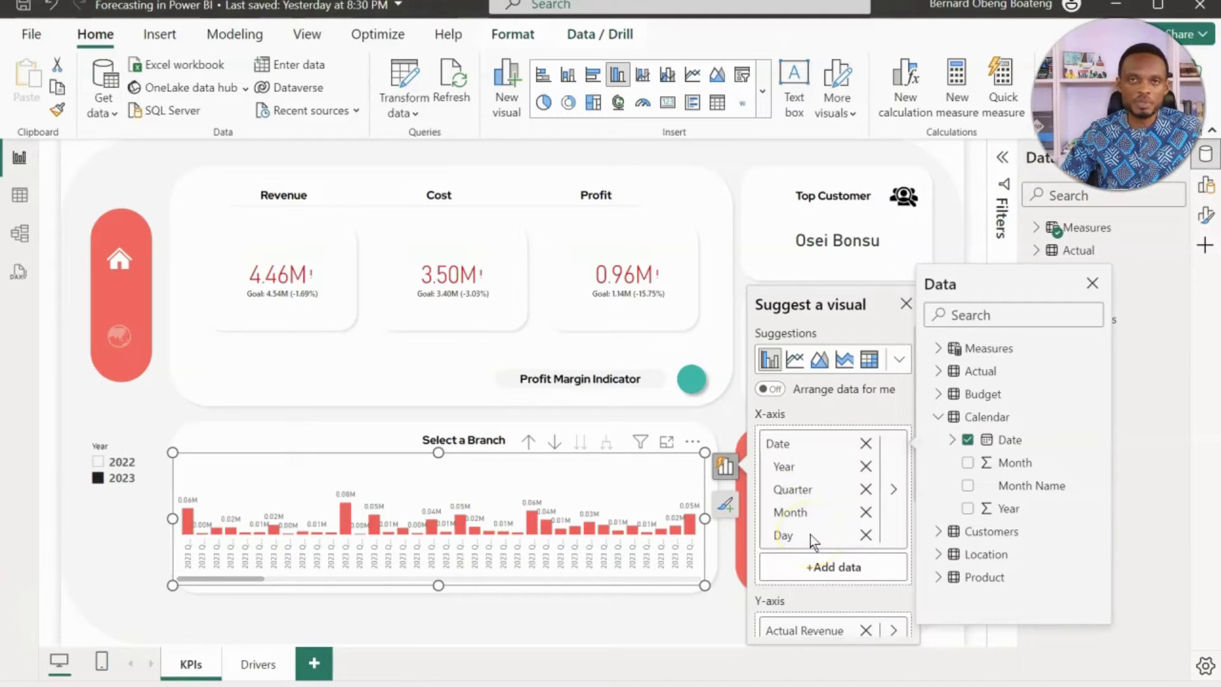
- Drop Day from the date hierarchy and switch the monthly revenue chart to a line chart
left_click(866, 535)
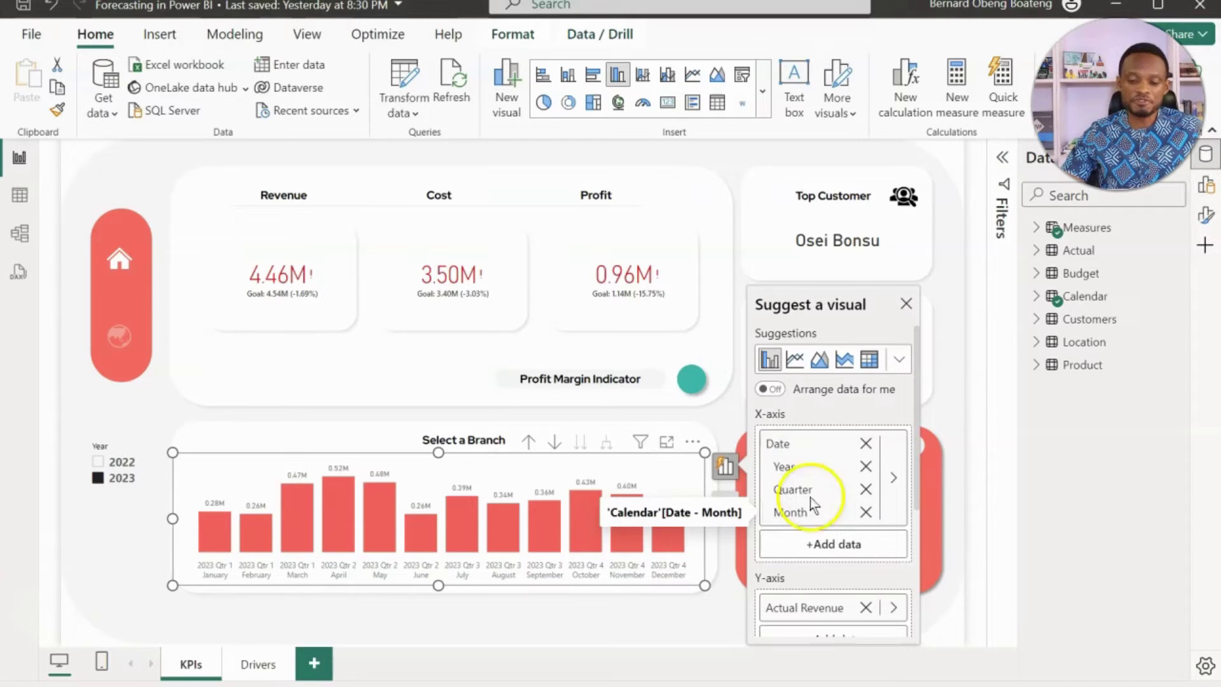
left_click(795, 367)
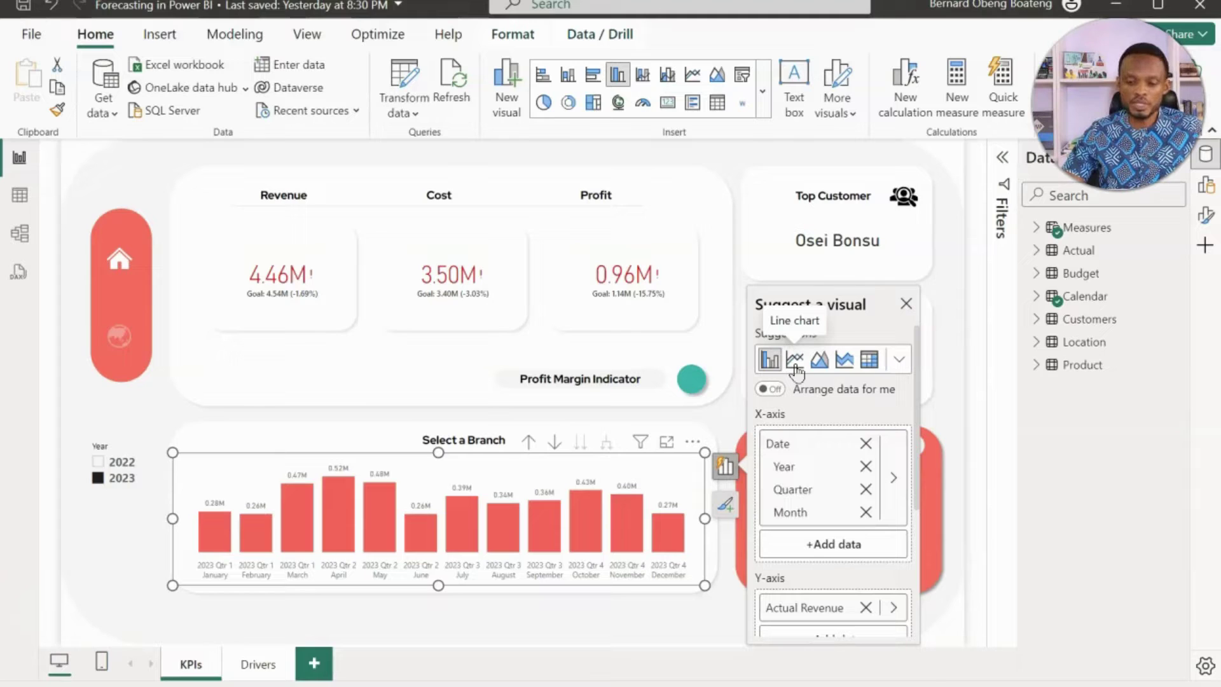
left_click(794, 361)
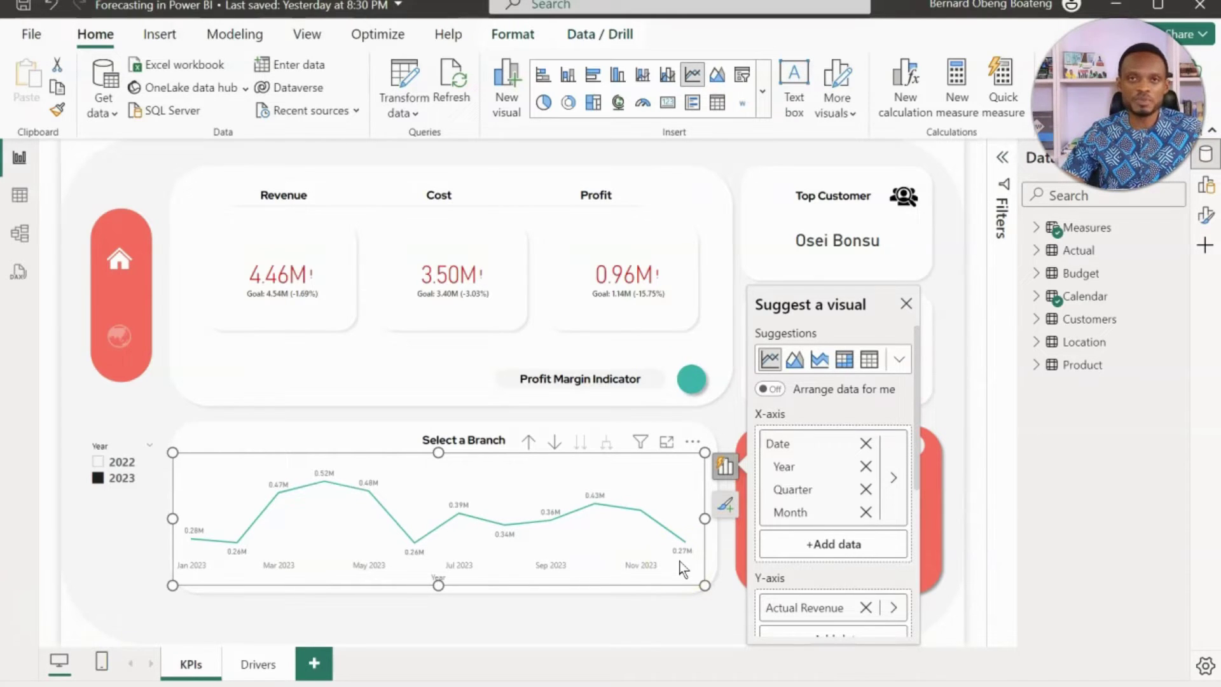
- Add a forecast to the monthly revenue line, trying a trend line and removing it
left_click(724, 507)
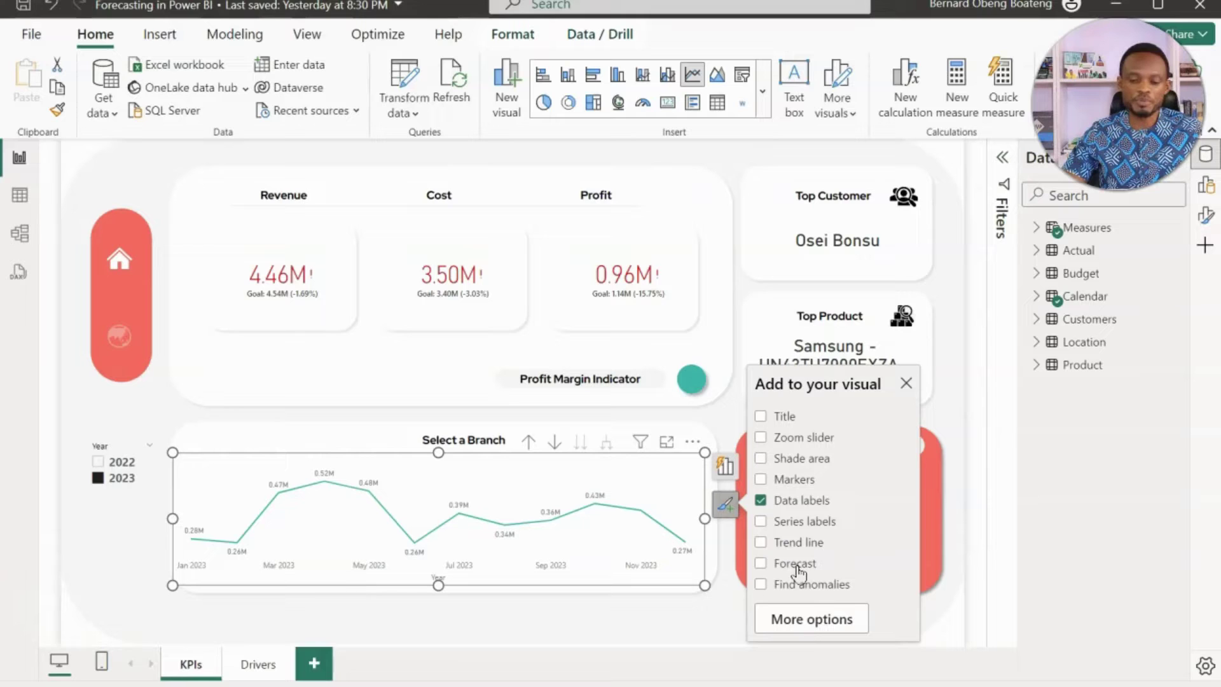
left_click(805, 572)
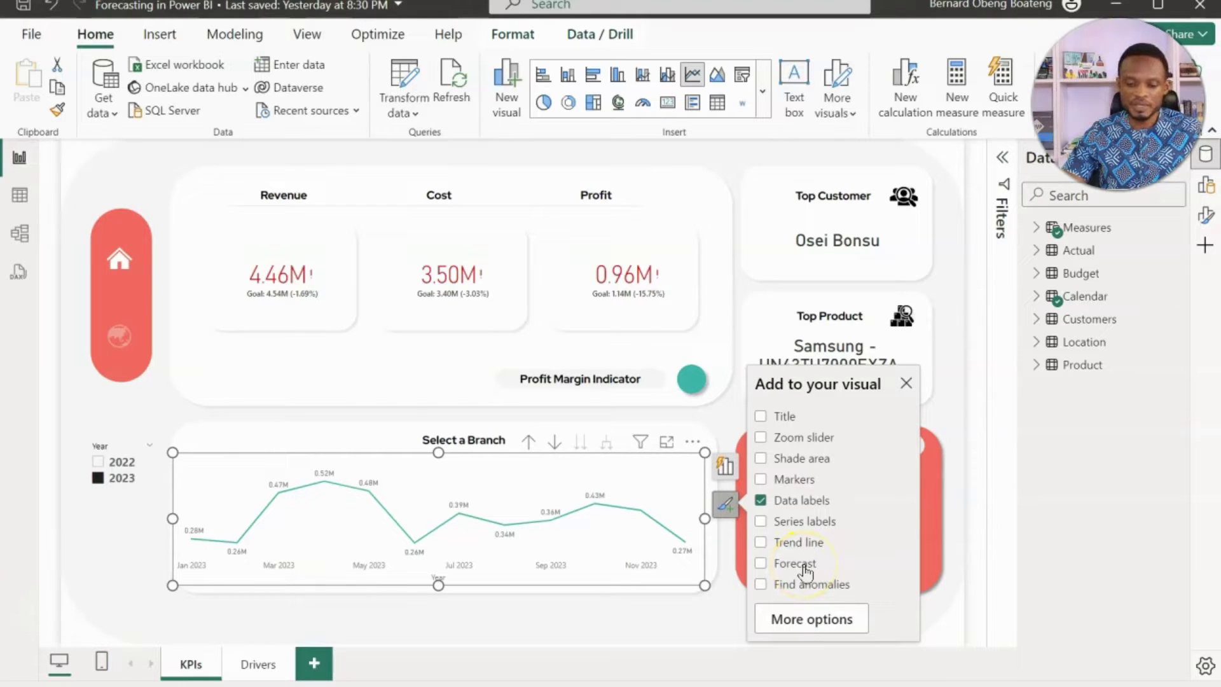
left_click(761, 544)
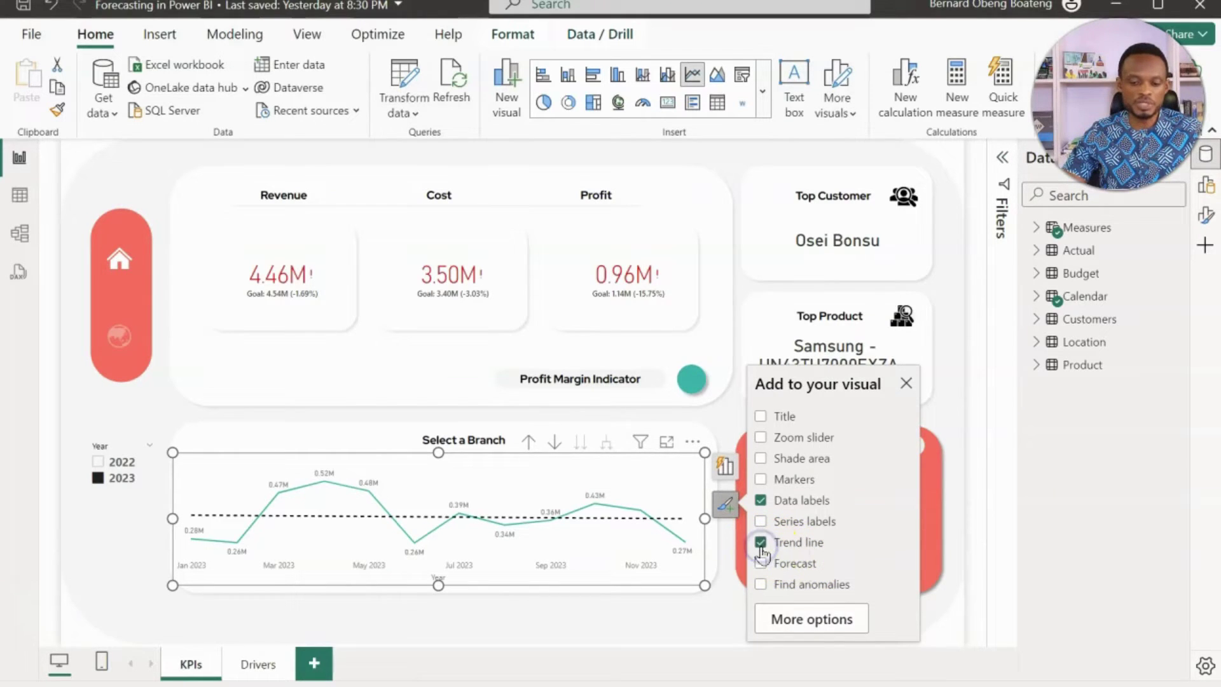
left_click(761, 542)
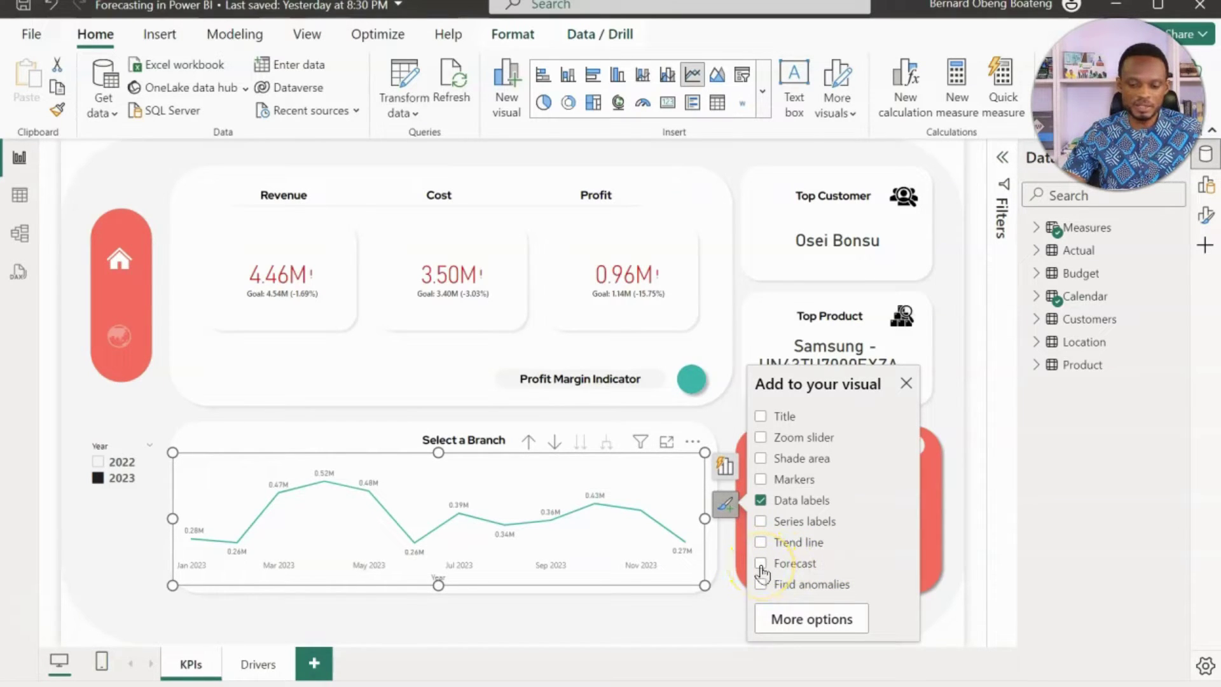
left_click(762, 572)
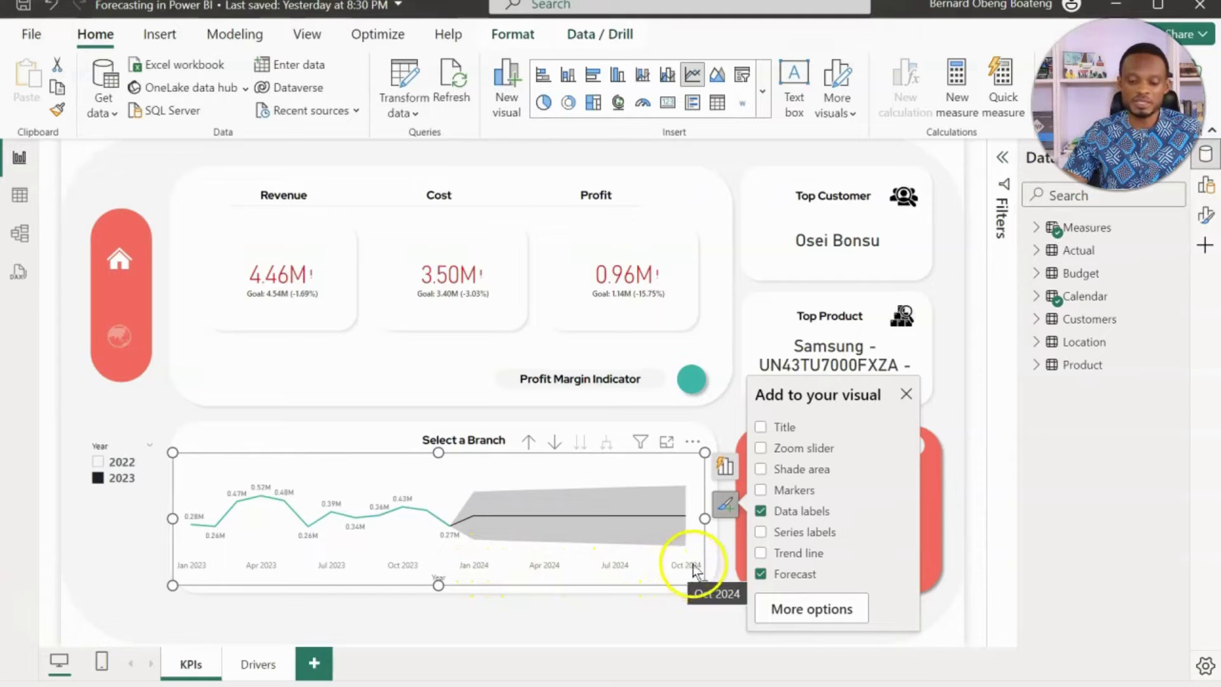
left_click(906, 394)
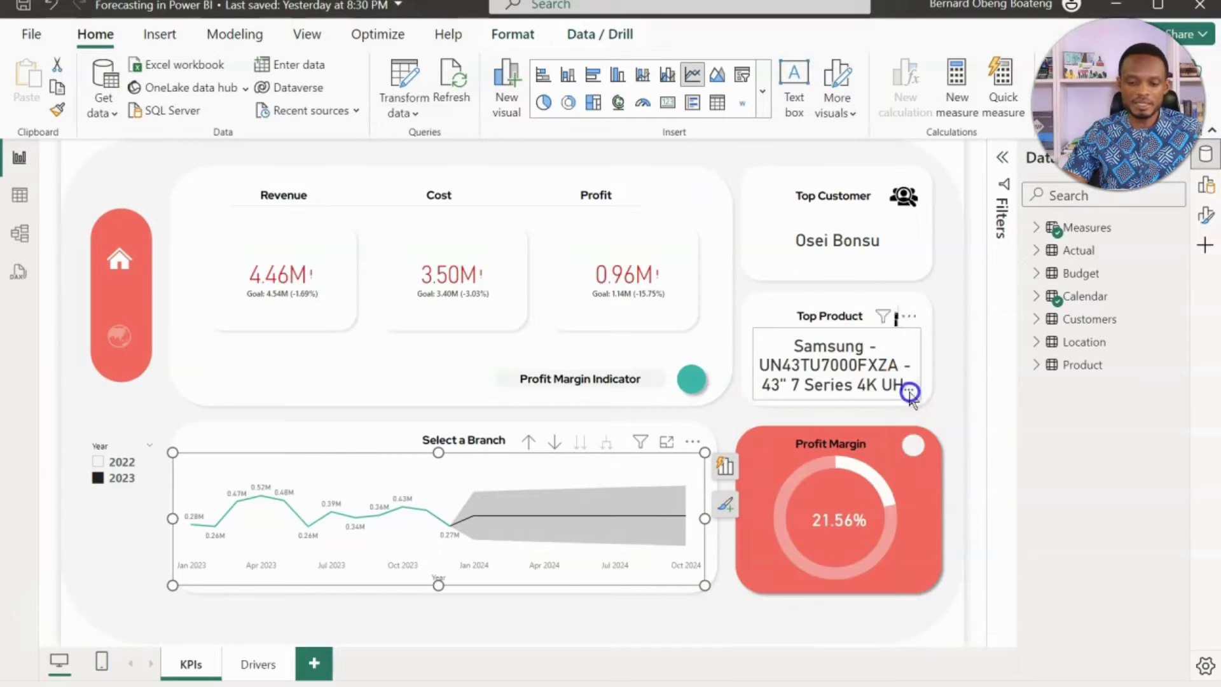
- Show the forecast chart in focus mode and check the February 2024 forecast values
left_click(666, 443)
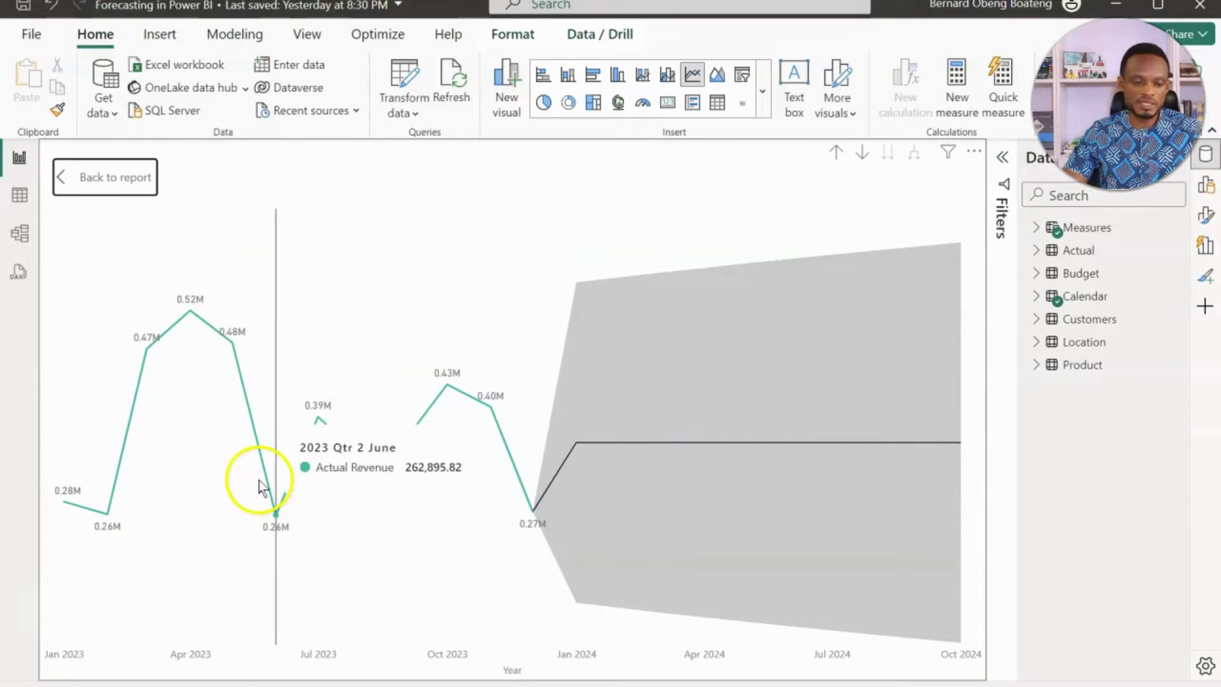
mouse_move(76, 508)
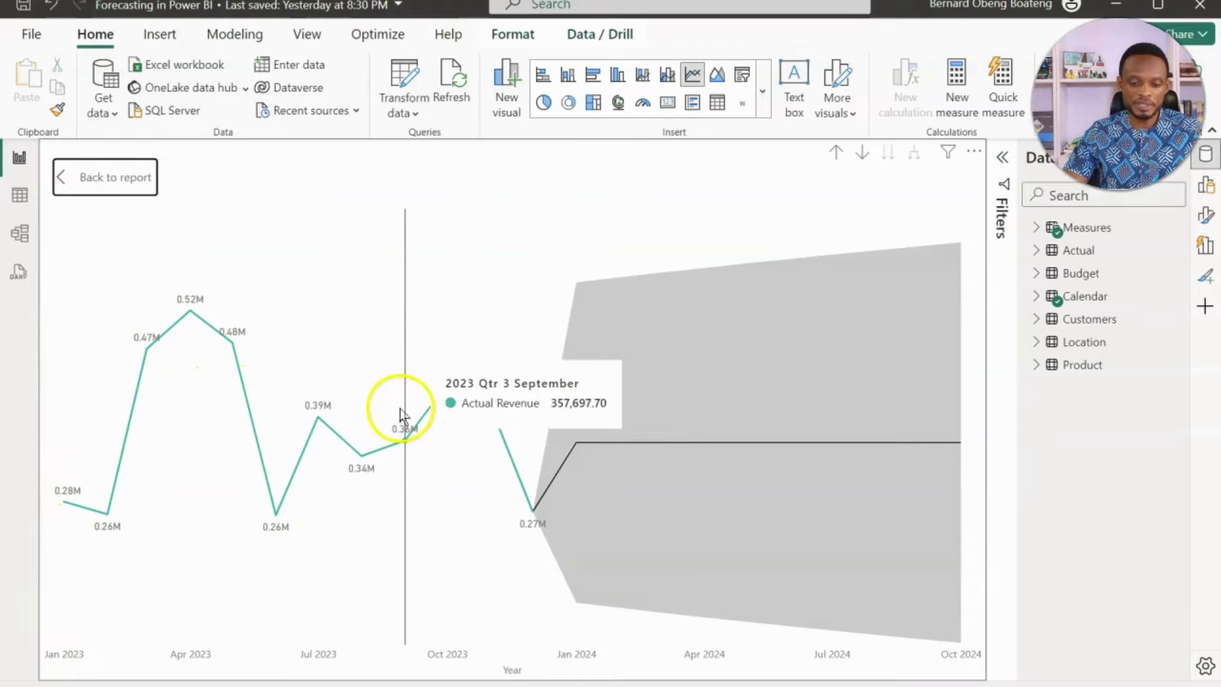
mouse_move(534, 513)
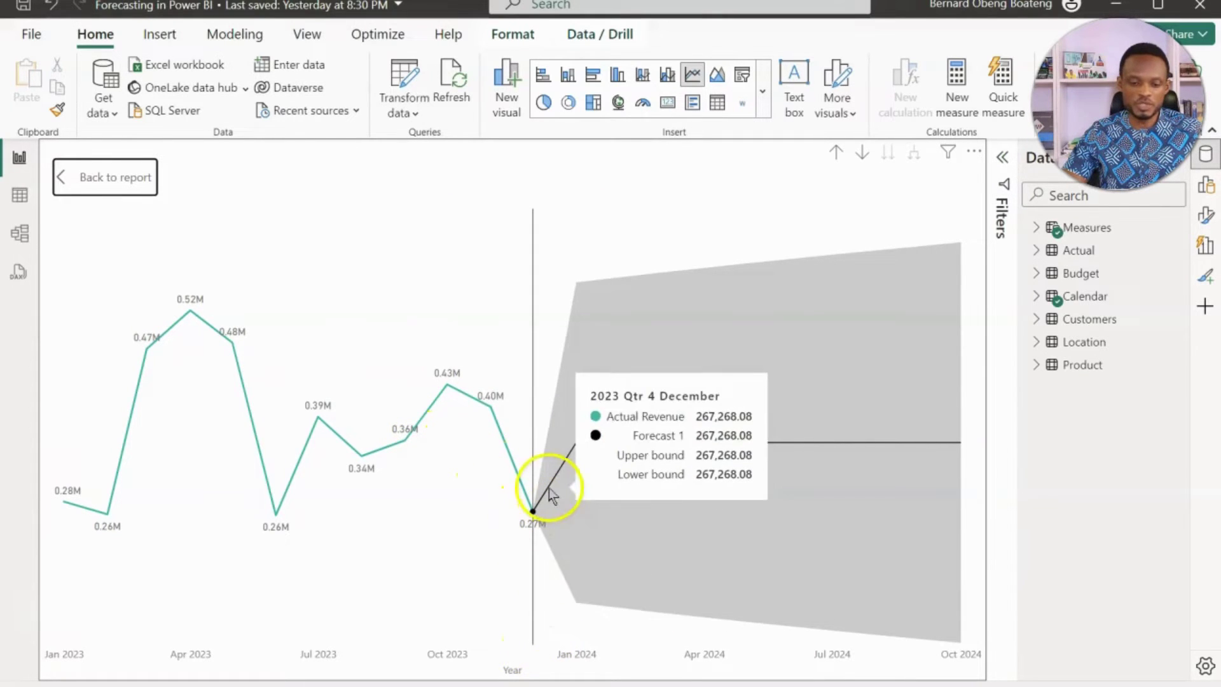
mouse_move(576, 442)
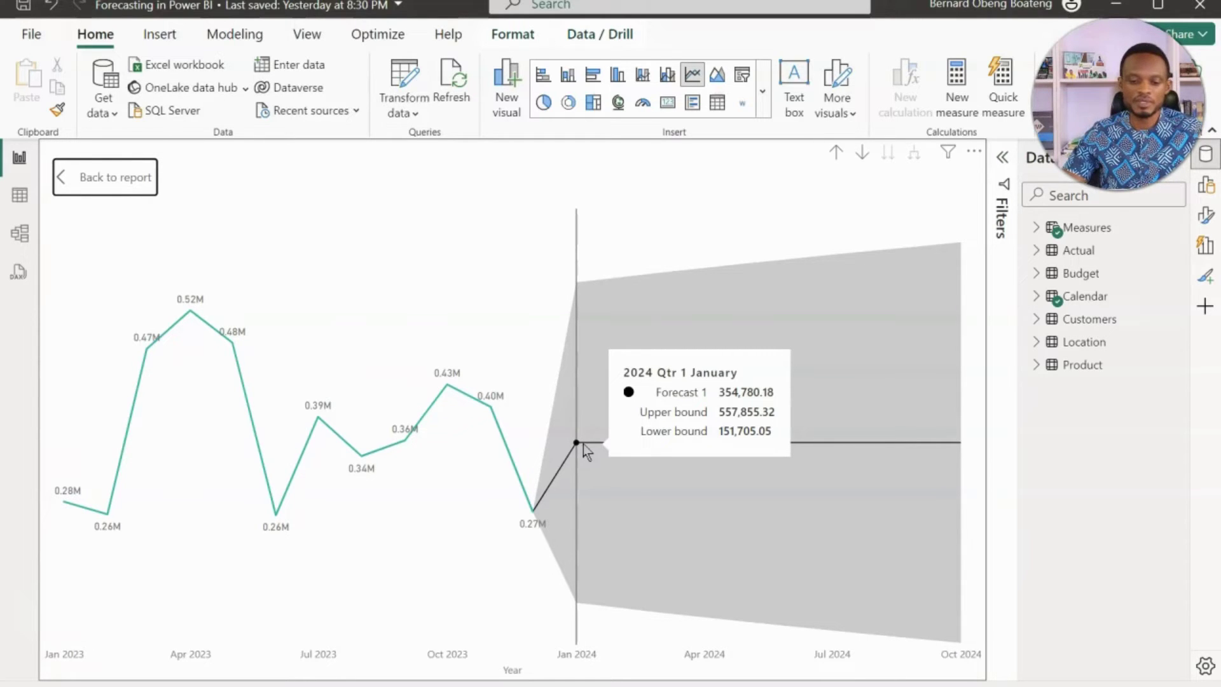
left_click(620, 443)
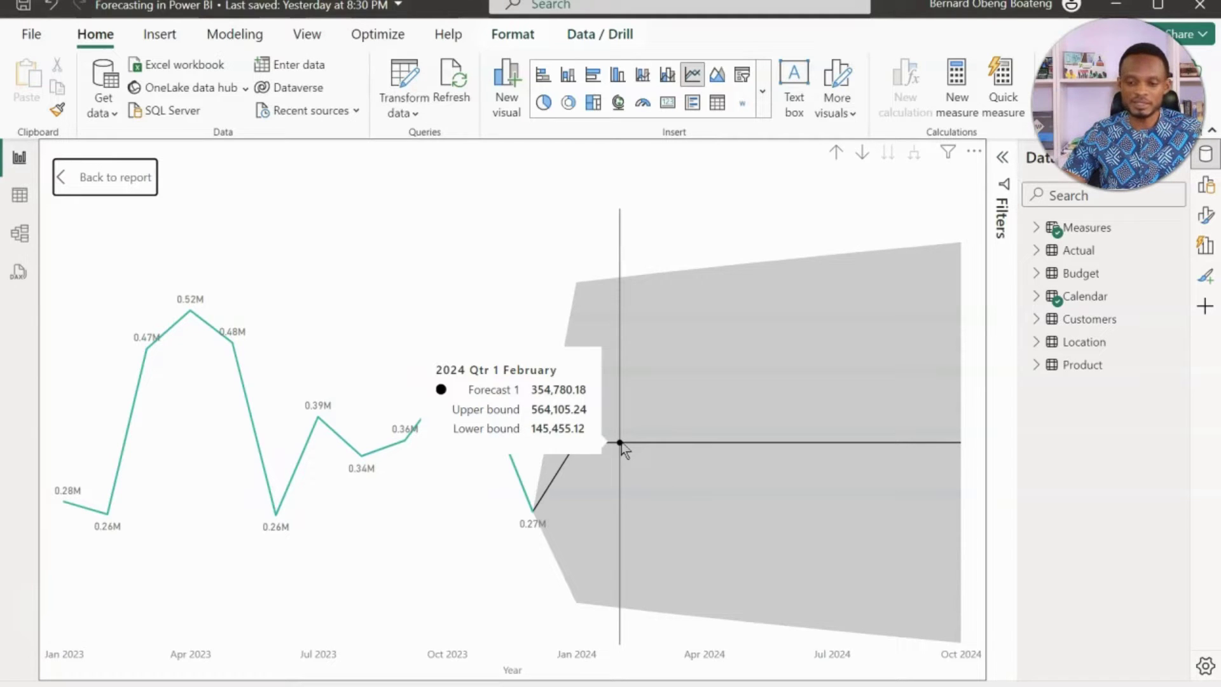
- Back on the KPIs page, open the chart's Forecast formatting settings
left_click(132, 189)
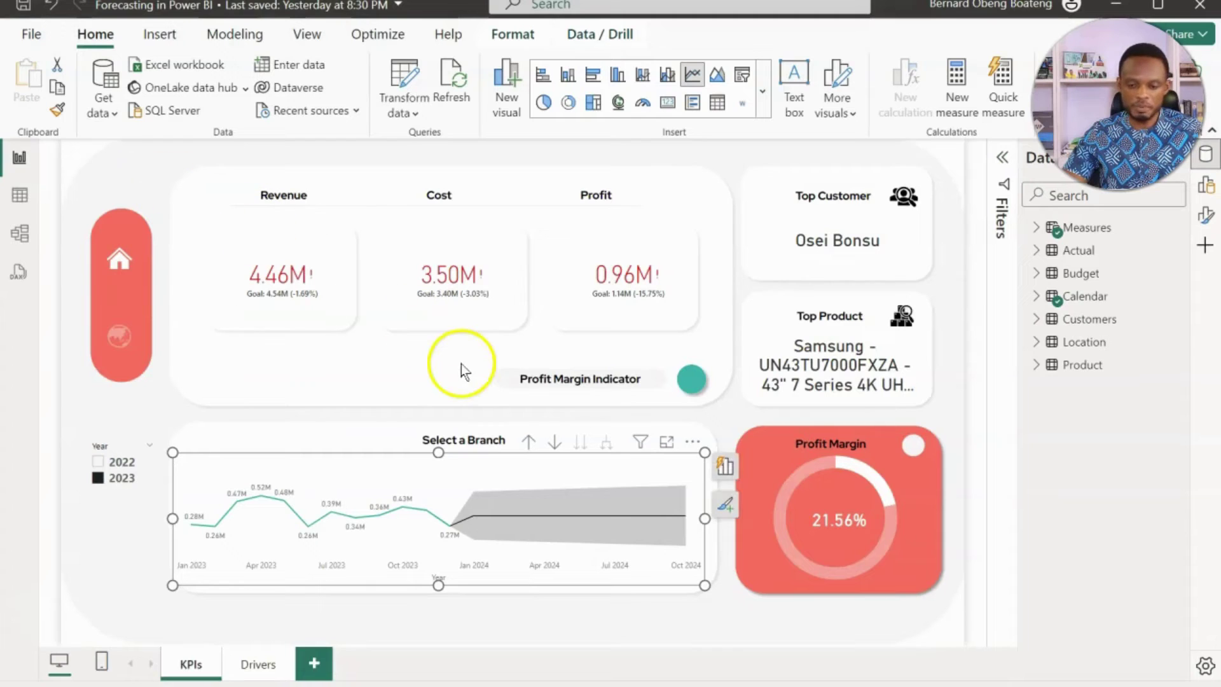
left_click(726, 505)
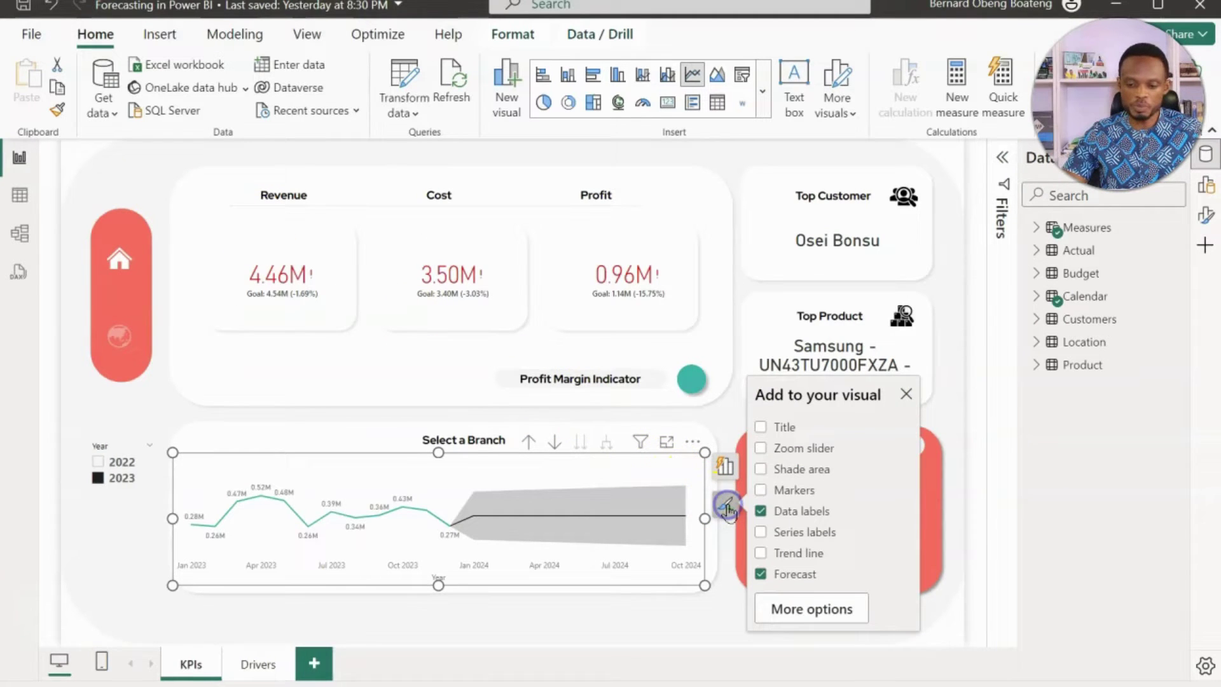
left_click(811, 609)
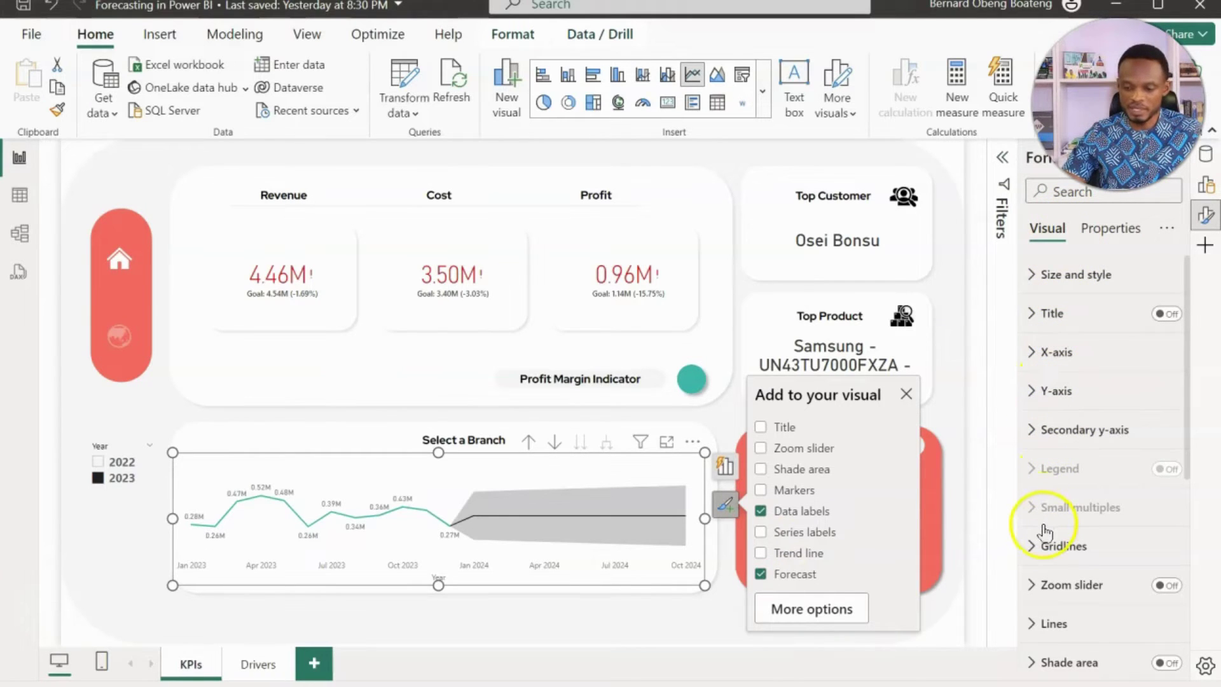
scroll(1045, 531, "down", 5)
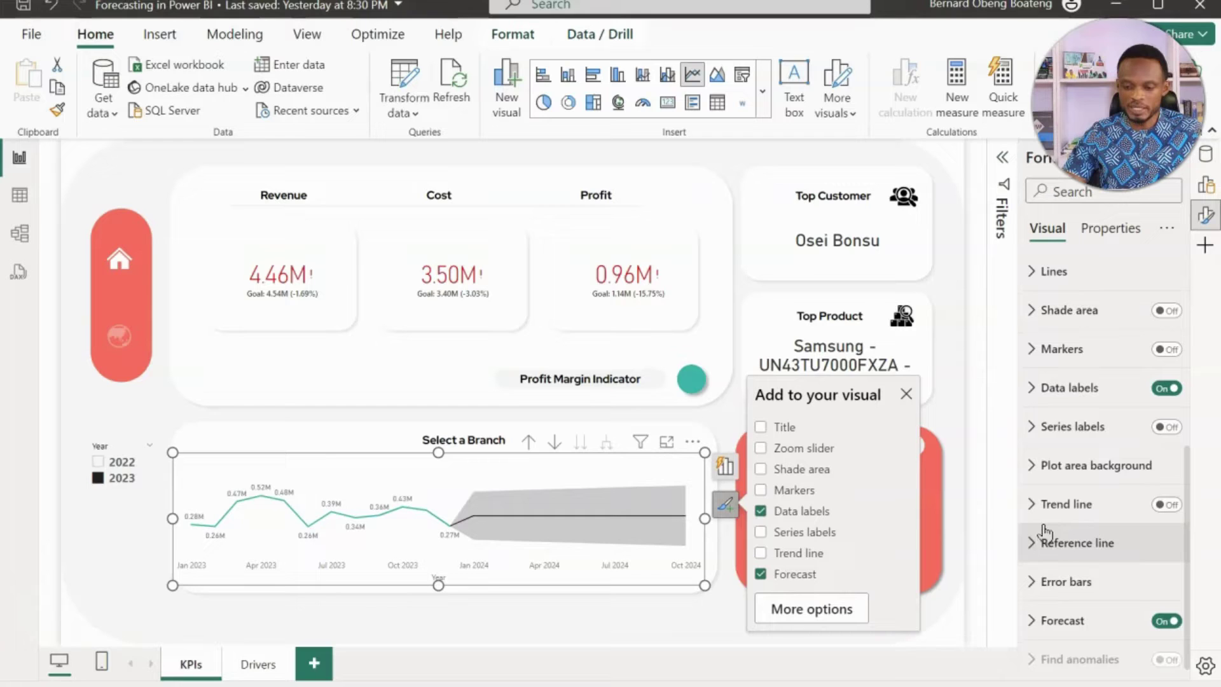
left_click(1047, 615)
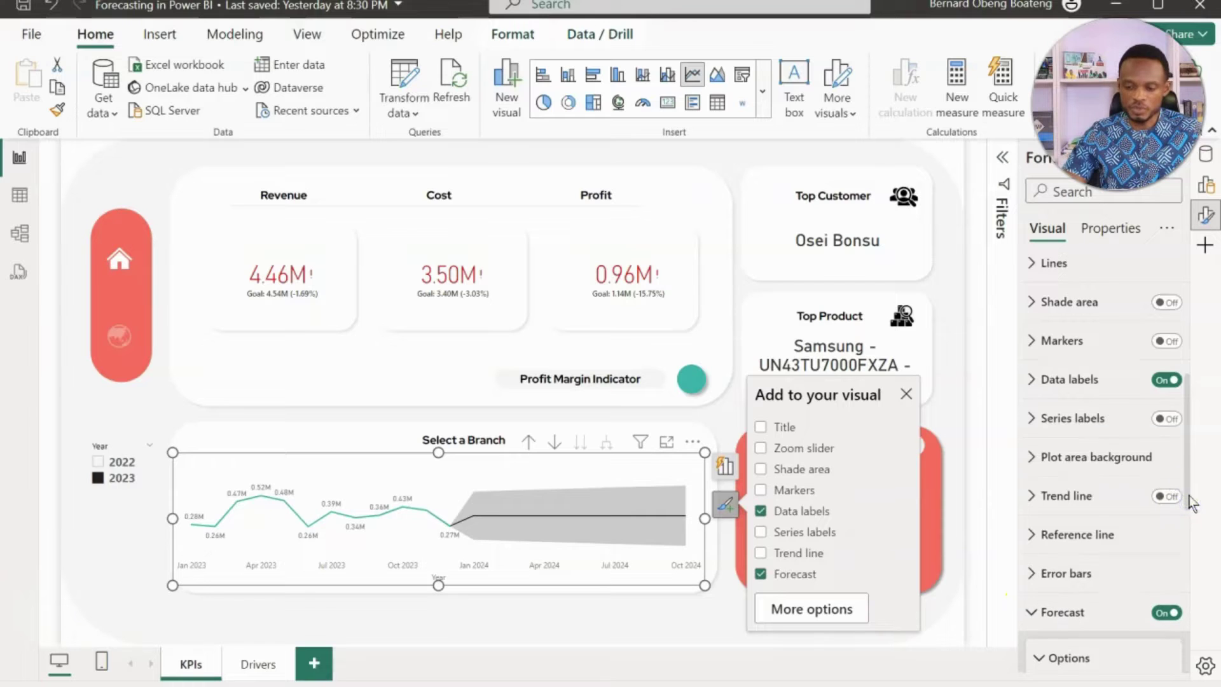
left_click_drag(1187, 499, 1183, 615)
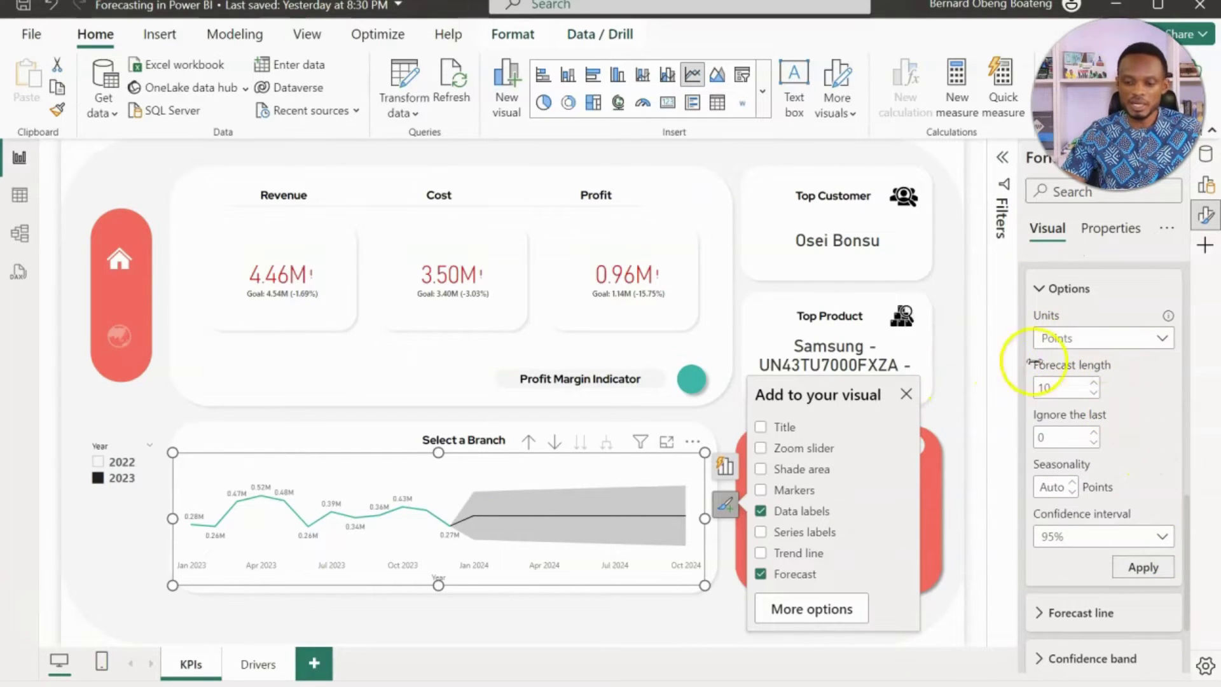
- Set forecast Units to Years and Forecast length to 5, then apply
left_click(1156, 337)
left_click(1160, 339)
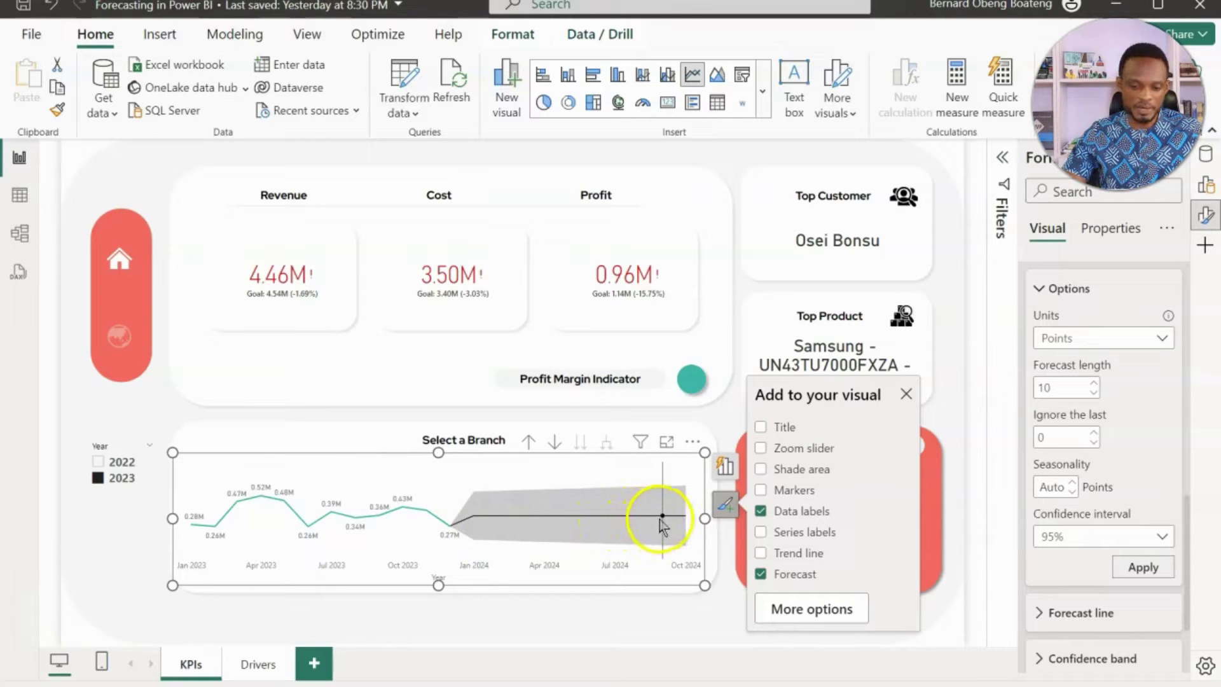
mouse_move(661, 525)
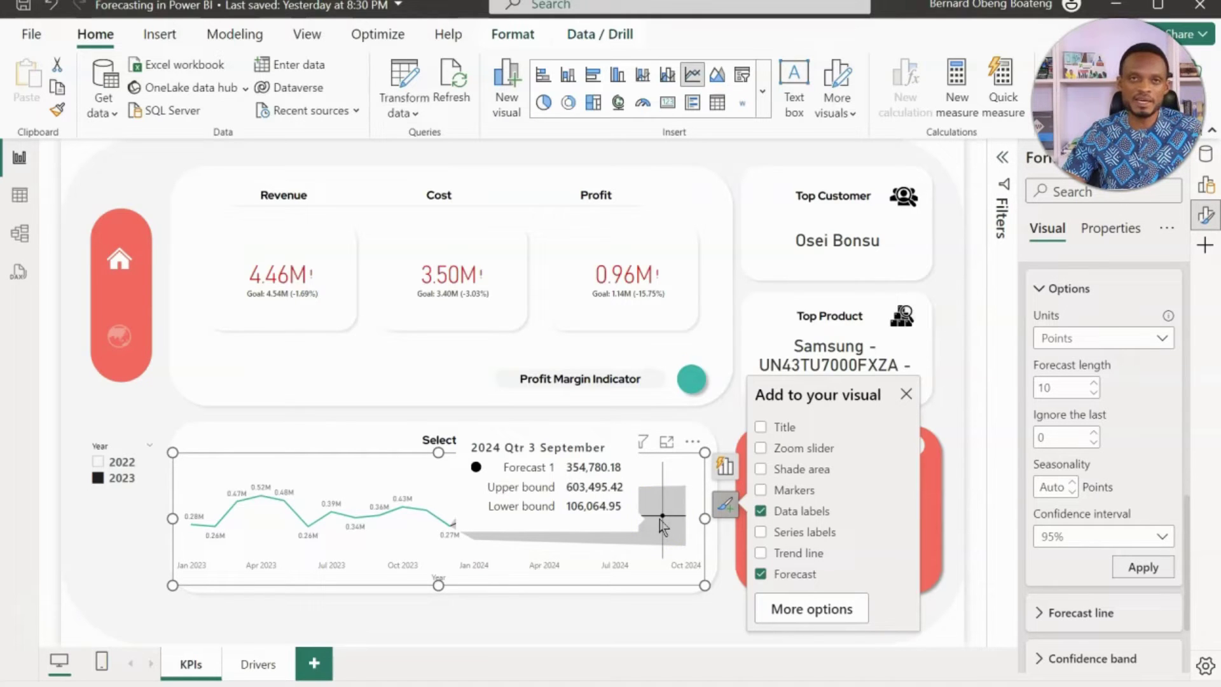
left_click(1162, 338)
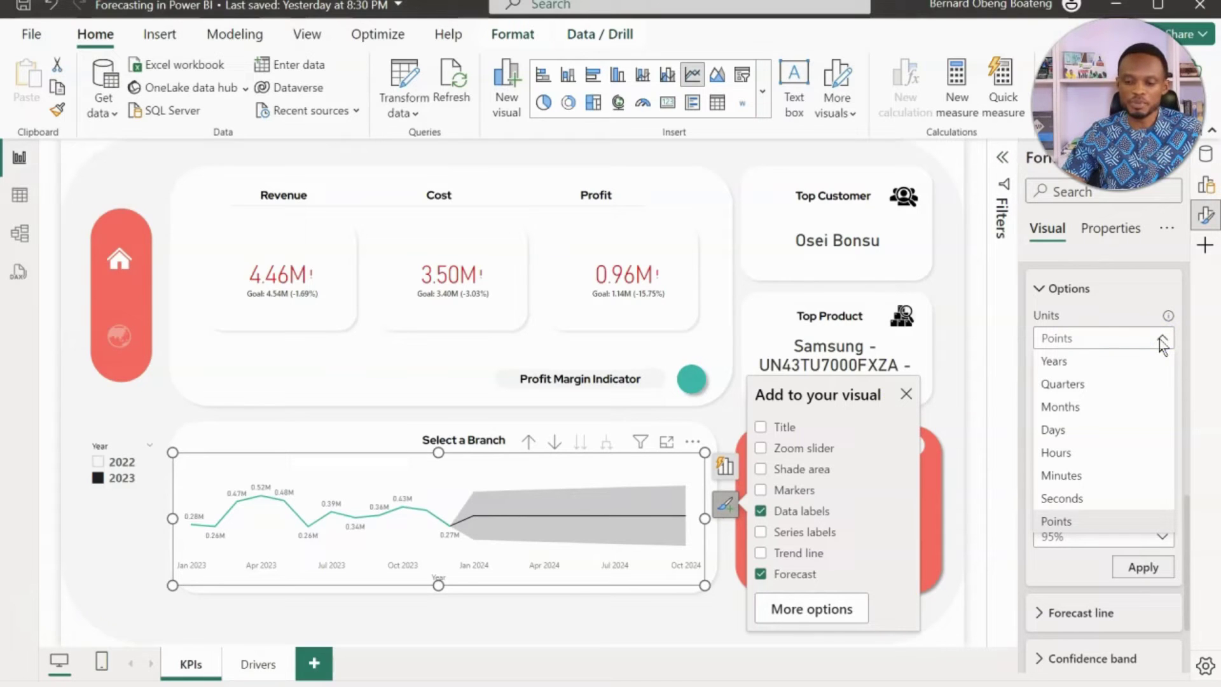
left_click(1121, 368)
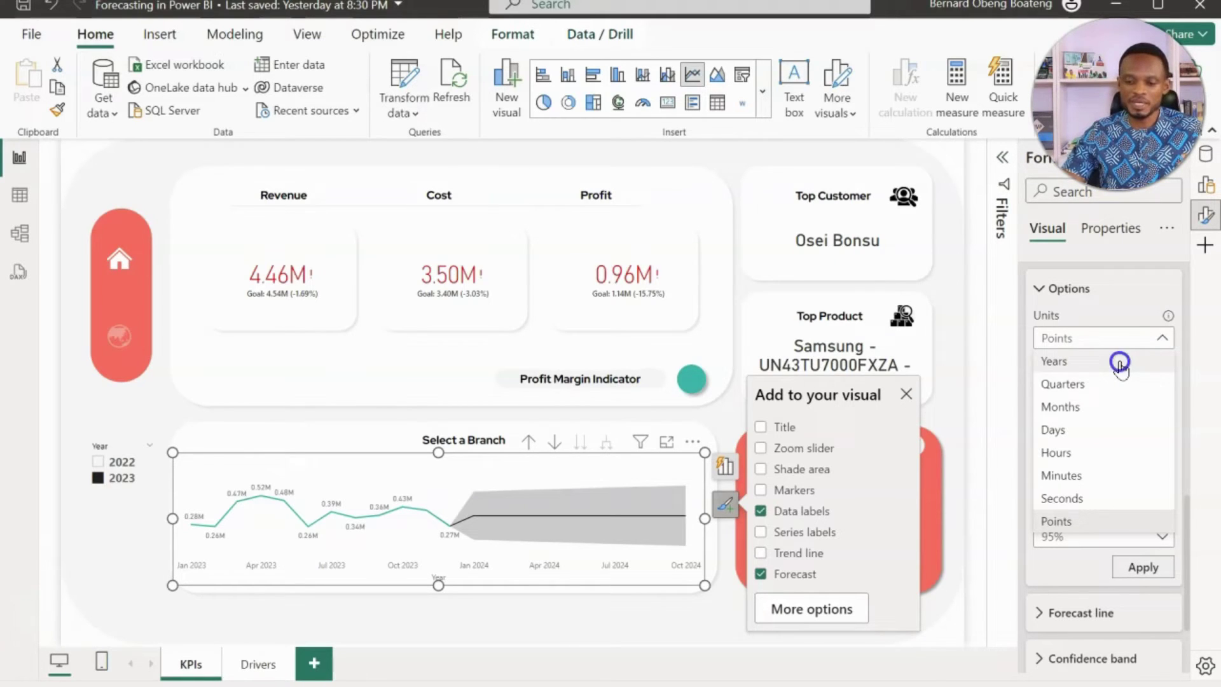
left_click(1120, 362)
left_click(1077, 389)
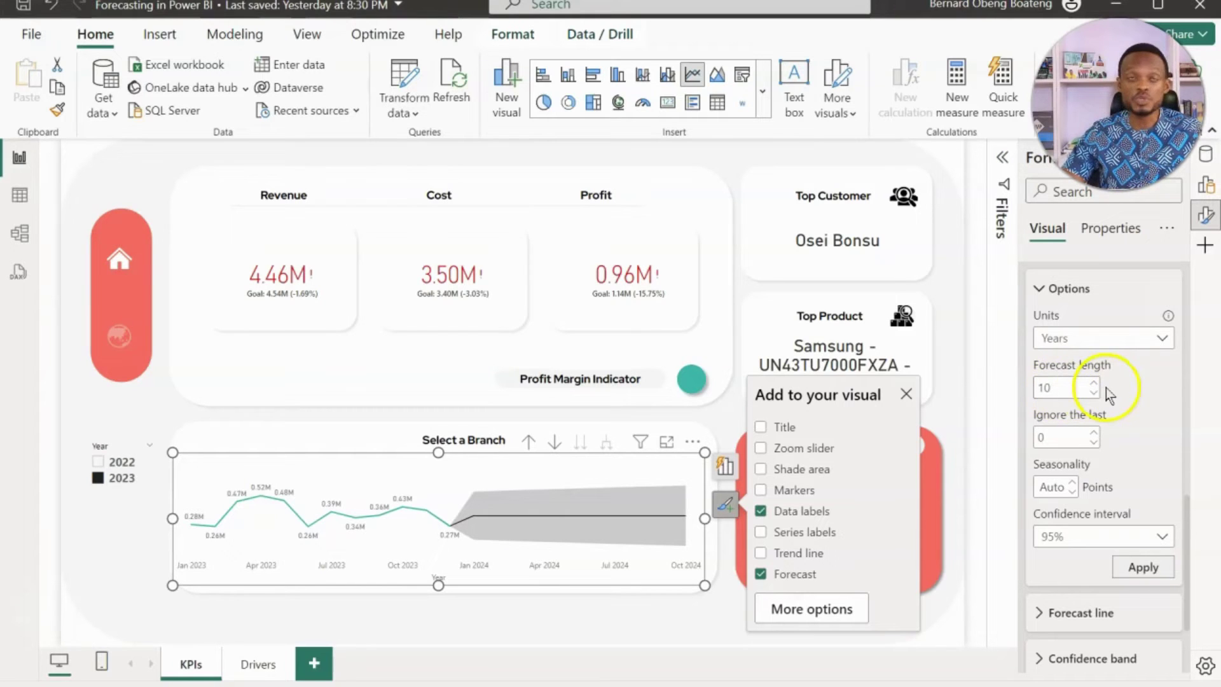
double_click(1045, 387)
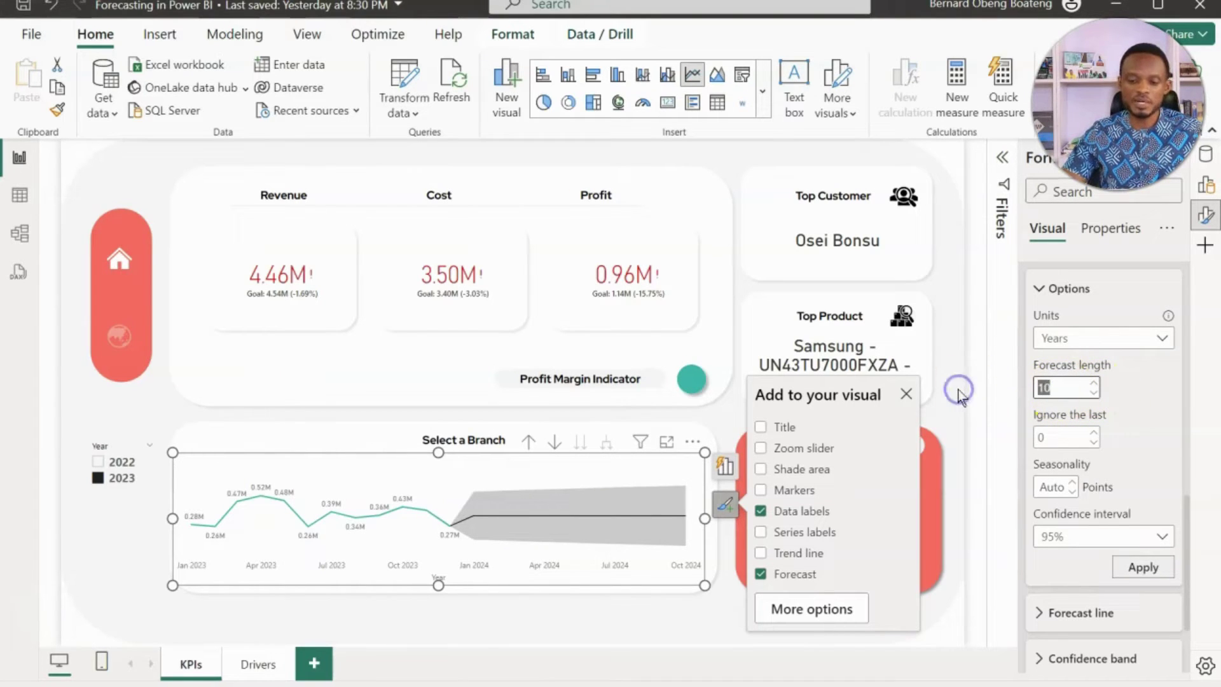
type("5")
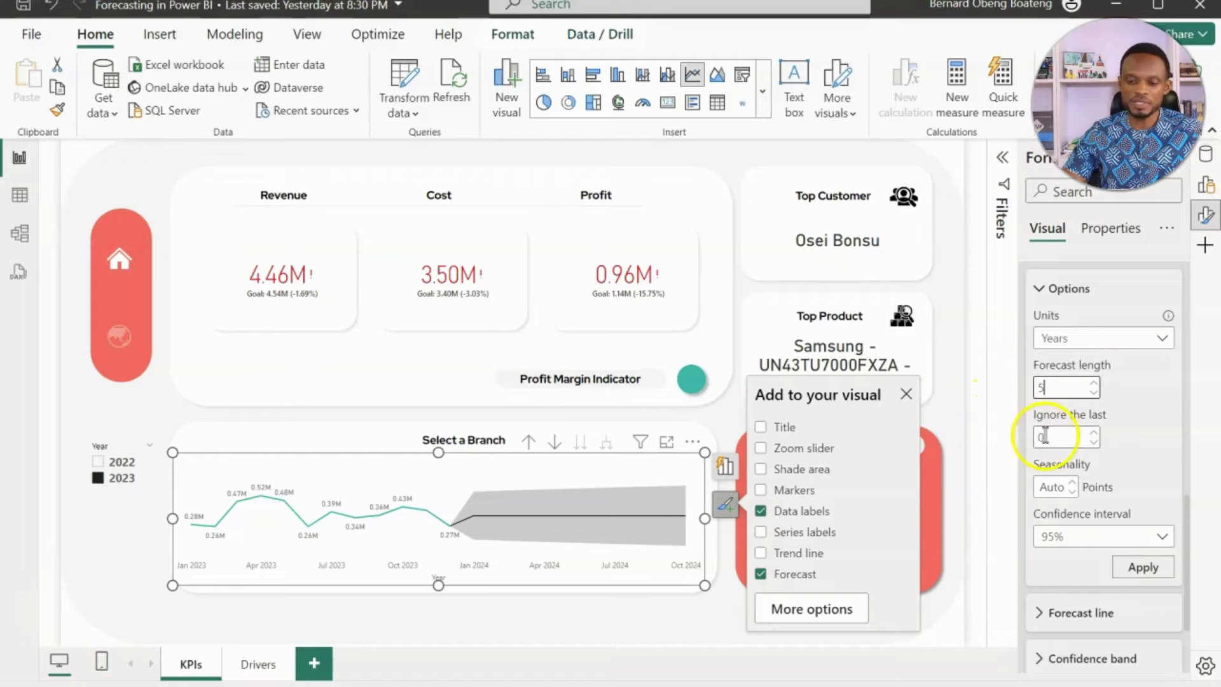
double_click(1042, 437)
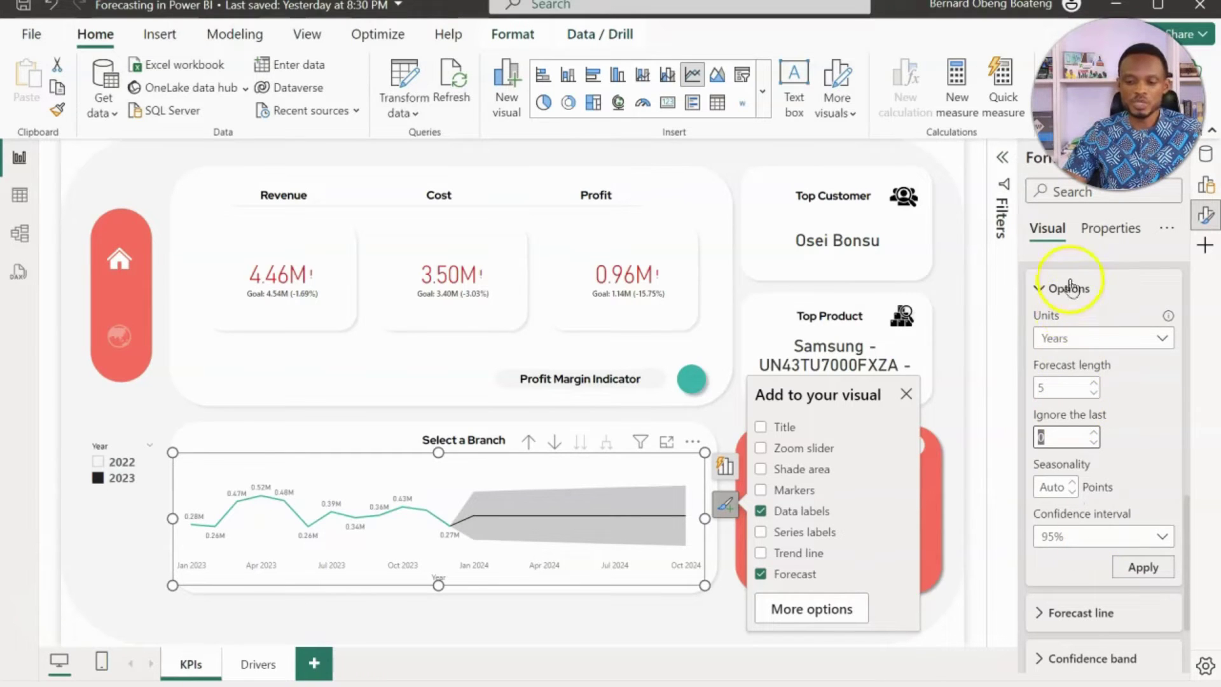
left_click(1124, 566)
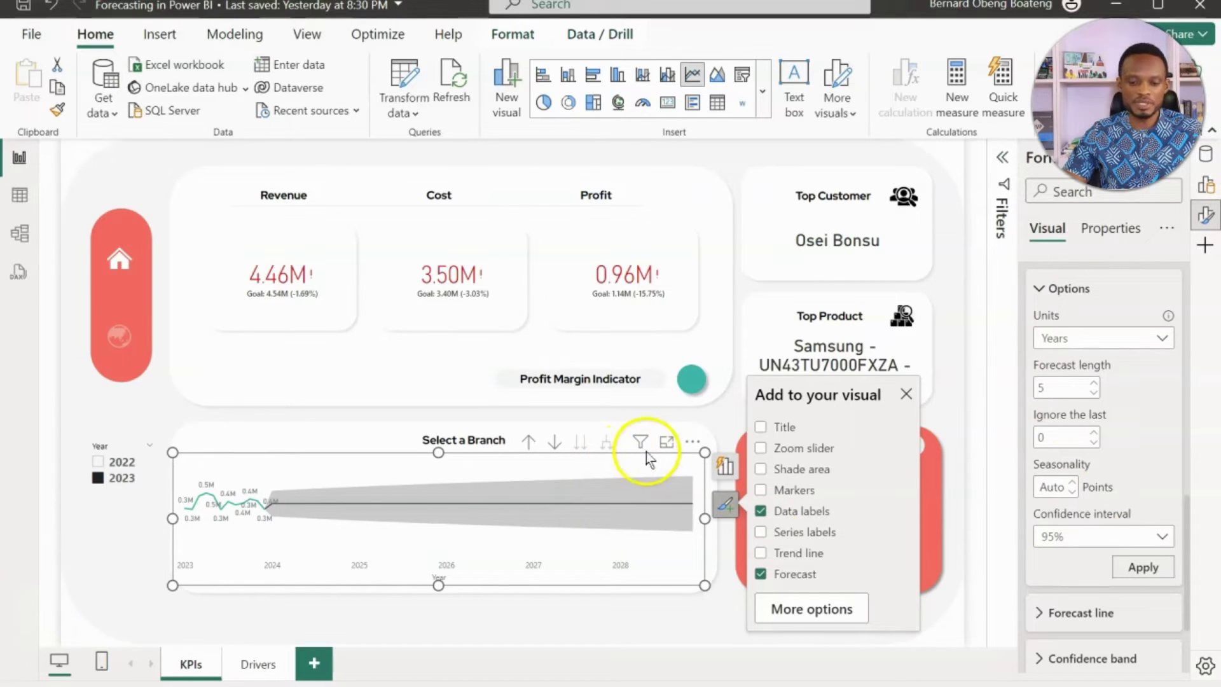
left_click(667, 442)
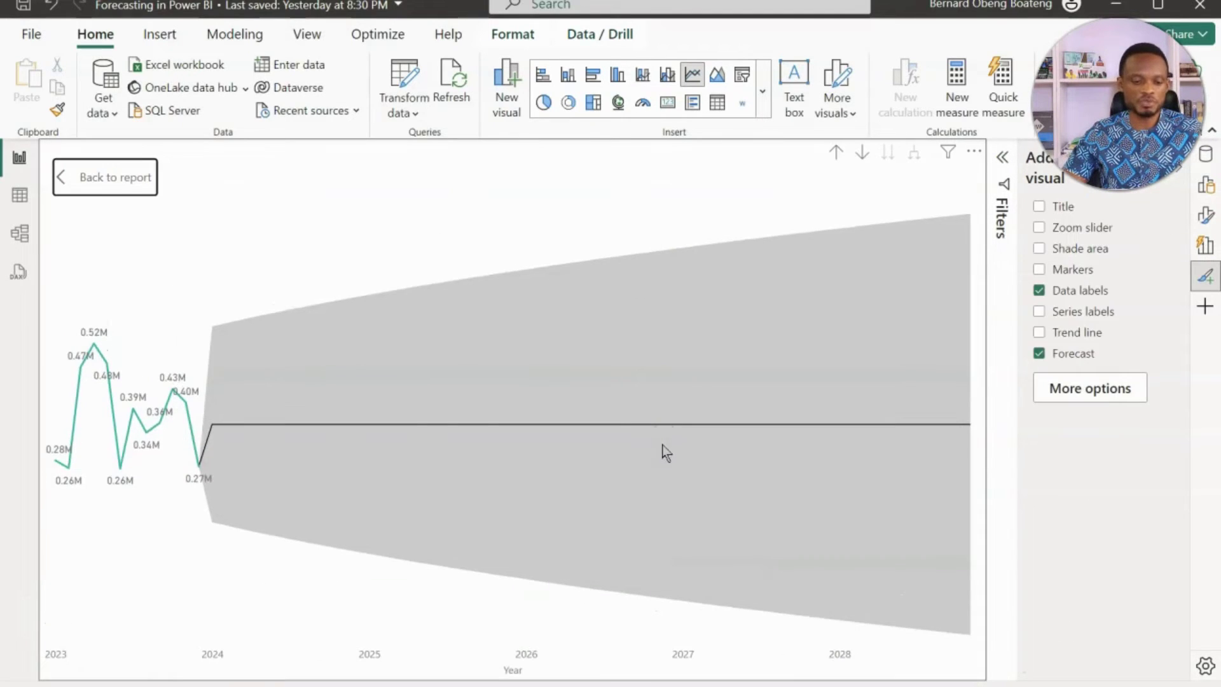
mouse_move(373, 433)
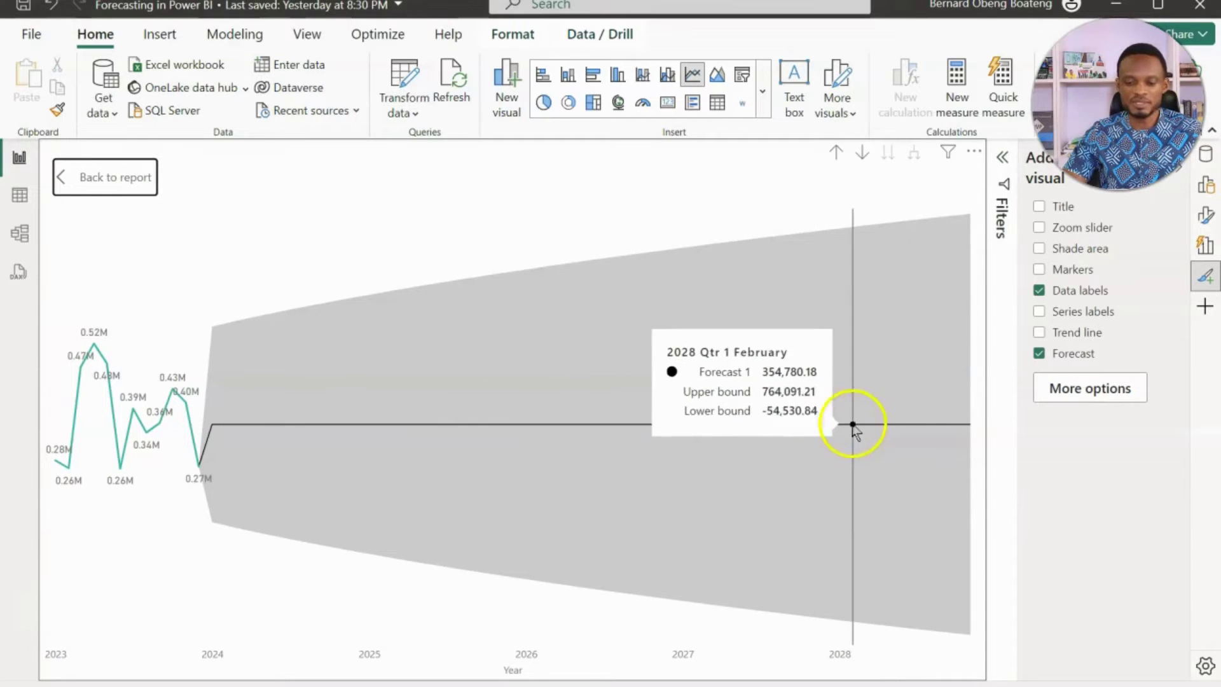
left_click(98, 179)
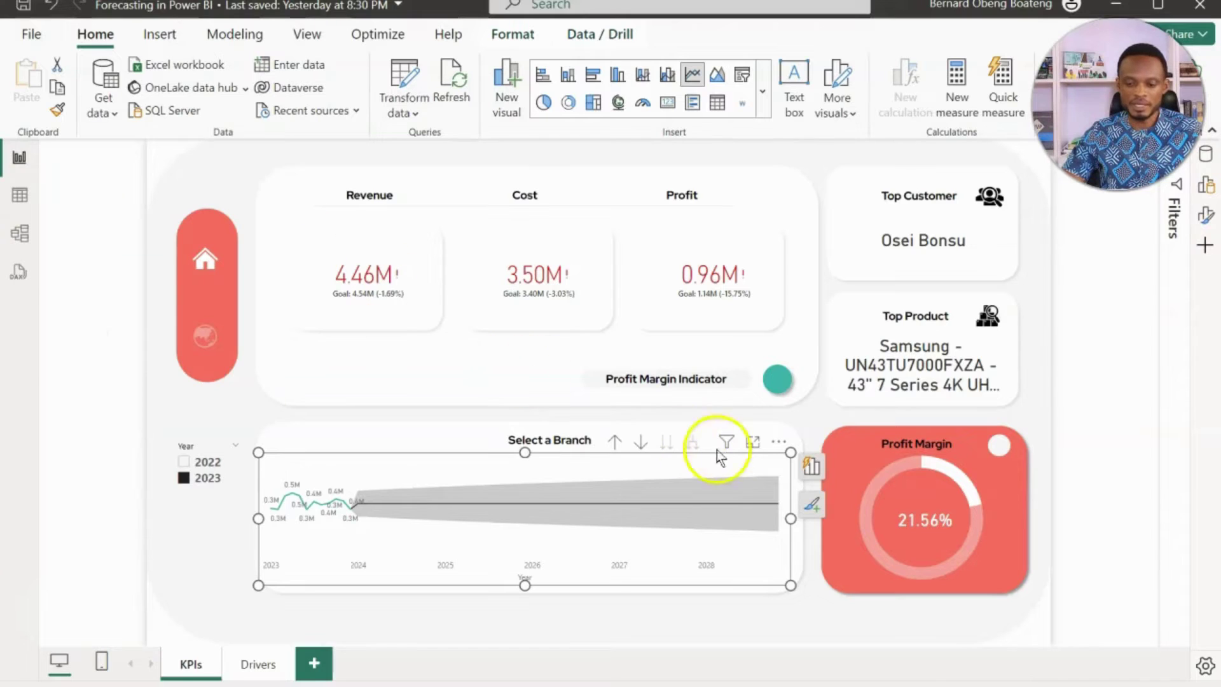
- Open the forecast line styling options and make the forecast line red
left_click(811, 504)
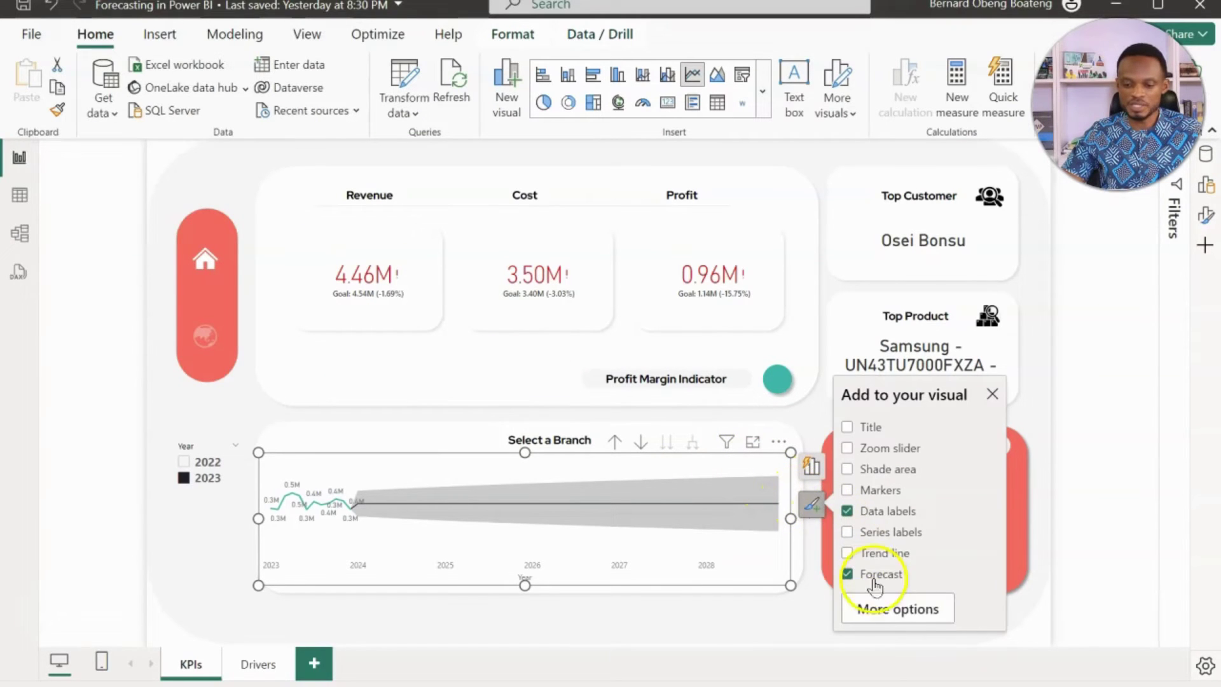
left_click(894, 611)
scroll(1083, 559, "down", 5)
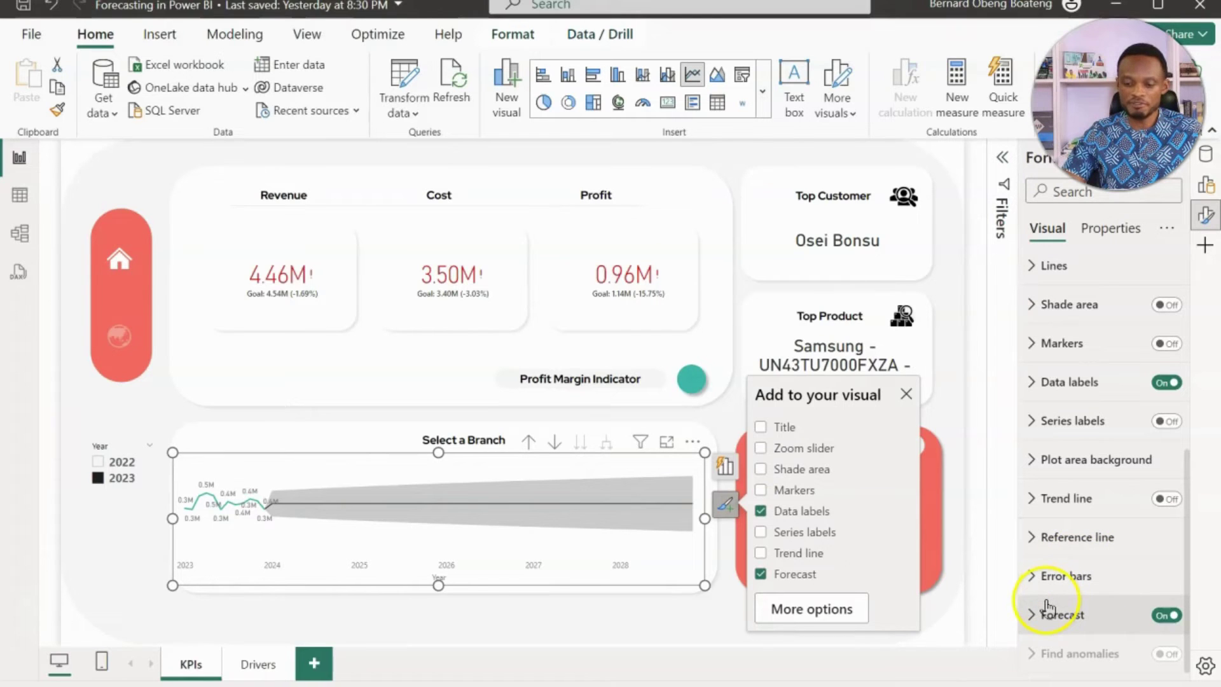
left_click(1049, 612)
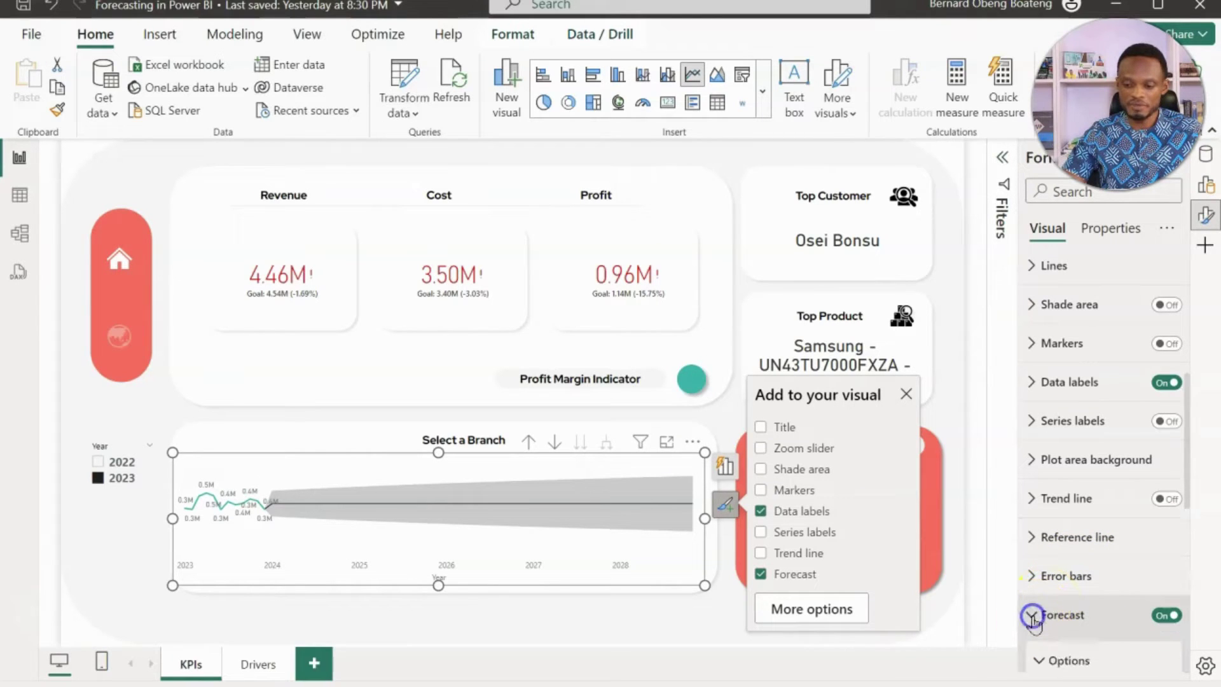
scroll(1035, 623, "down", 3)
scroll(1035, 623, "down", 3)
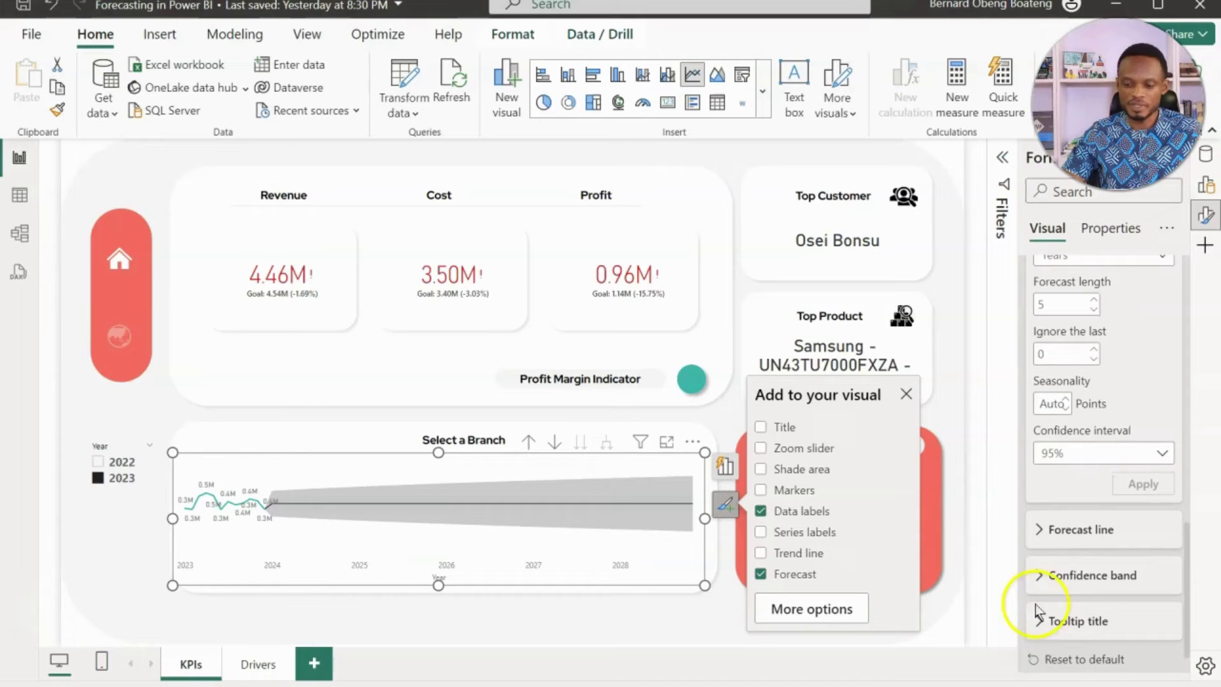
left_click(1037, 531)
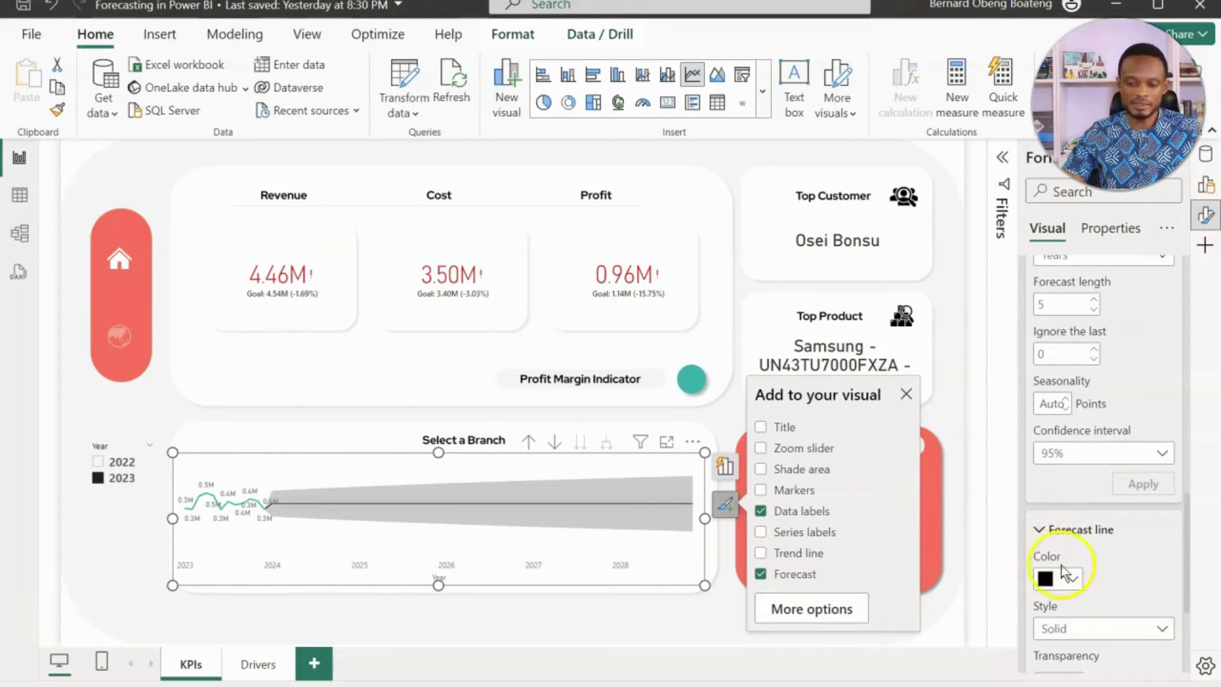
scroll(1074, 569, "down", 2)
left_click(1071, 466)
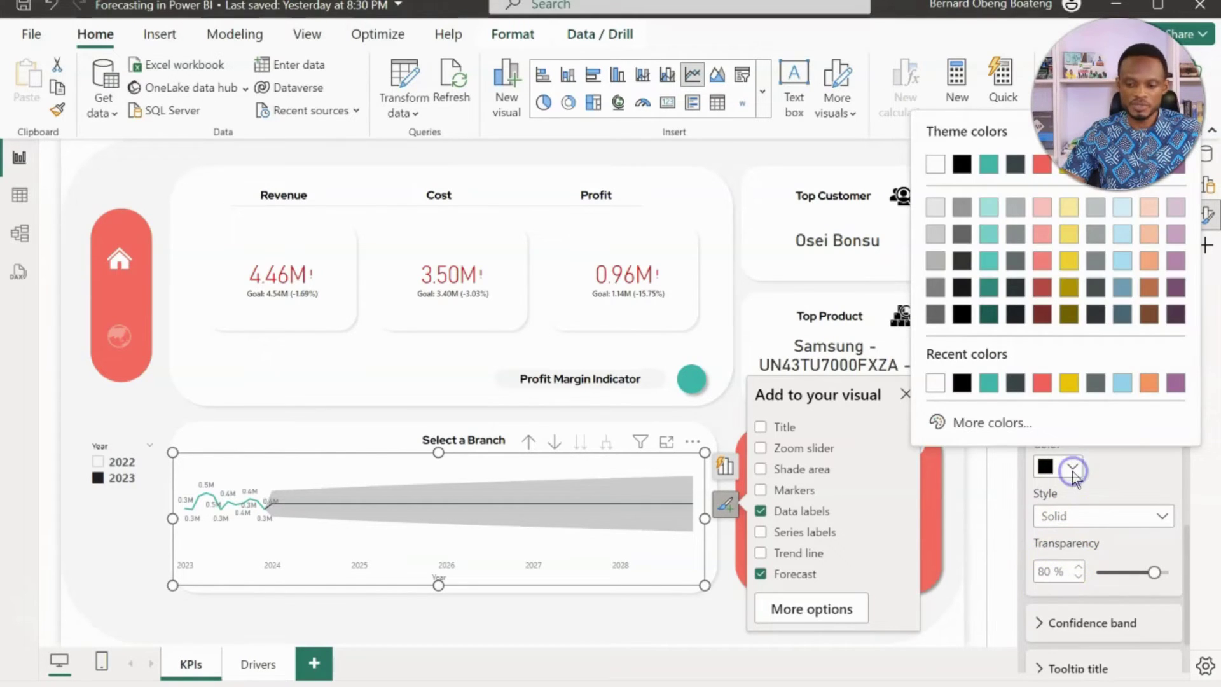
left_click(1043, 383)
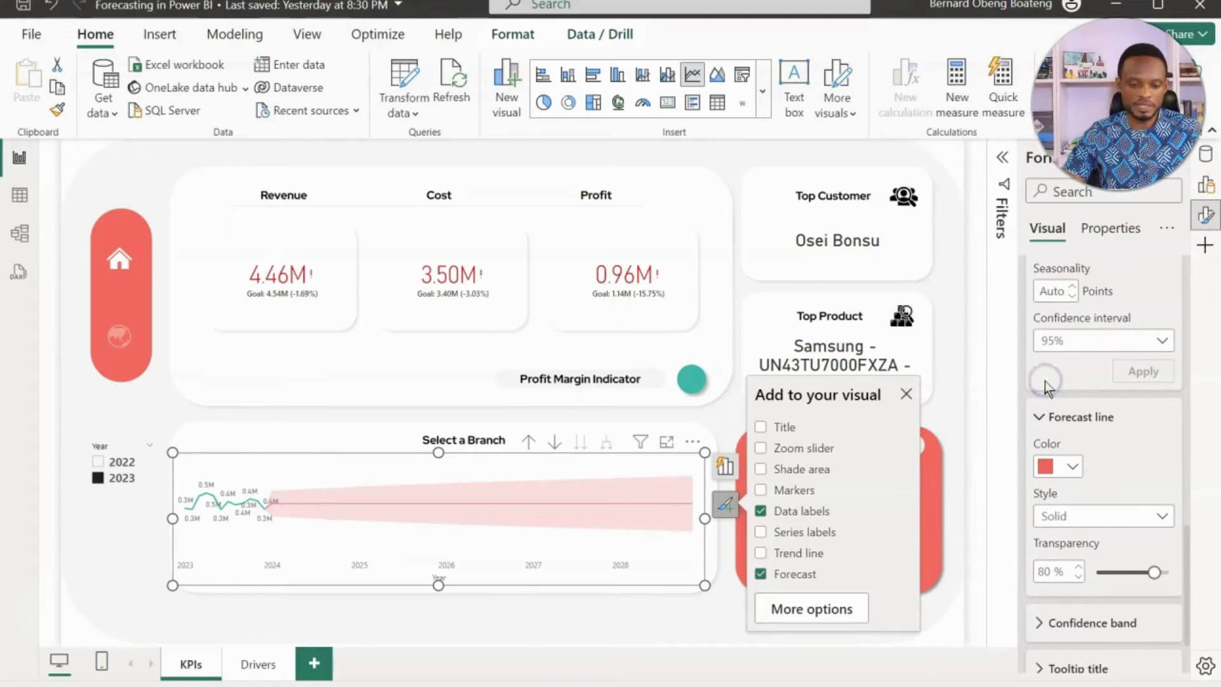
- Change the forecast line style to Dotted after trying Dashed
scroll(1096, 484, "down", 3)
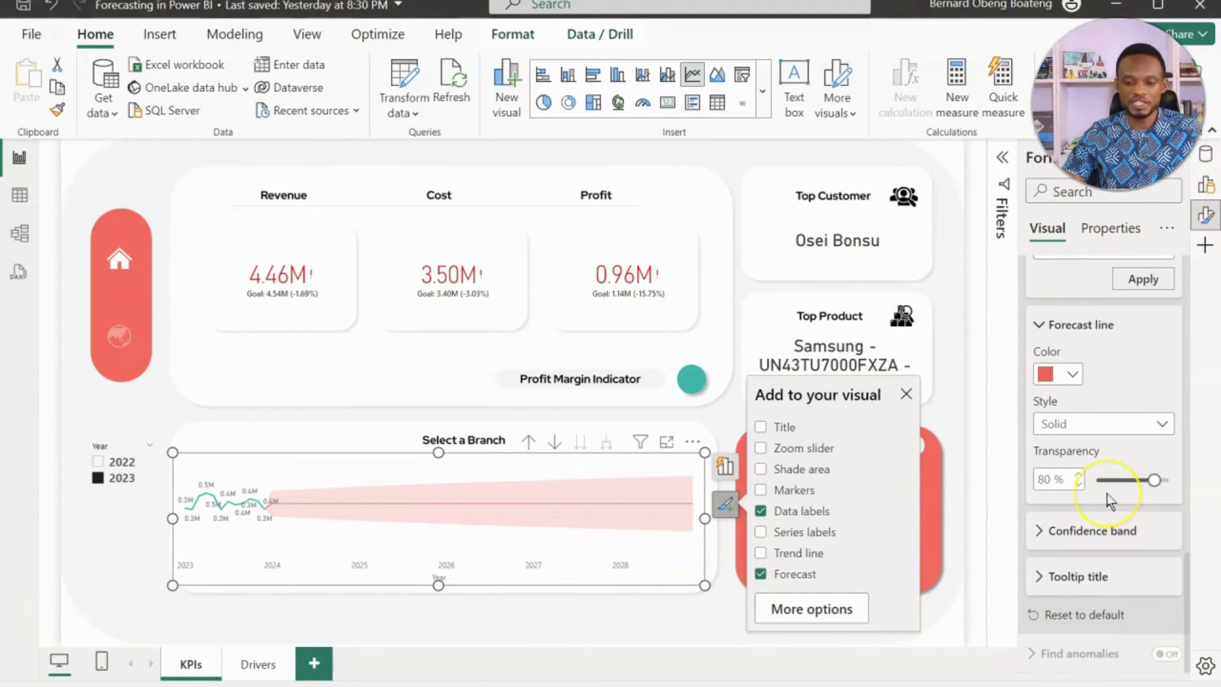
left_click(1163, 422)
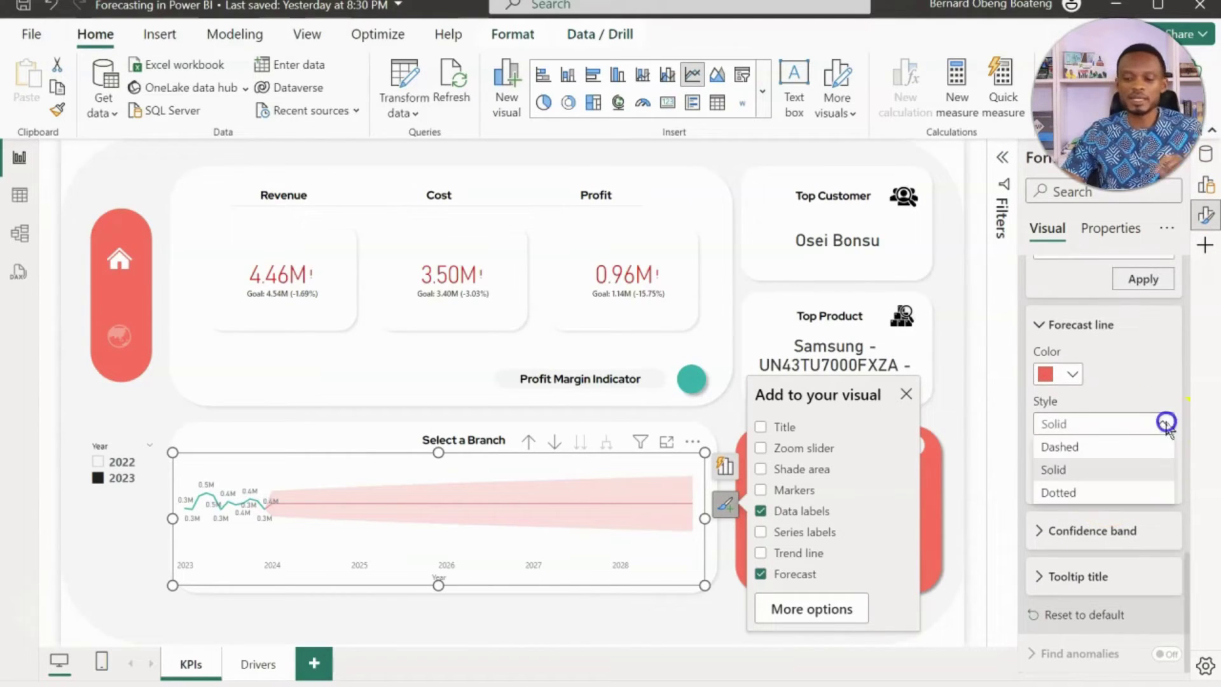
left_click(1115, 451)
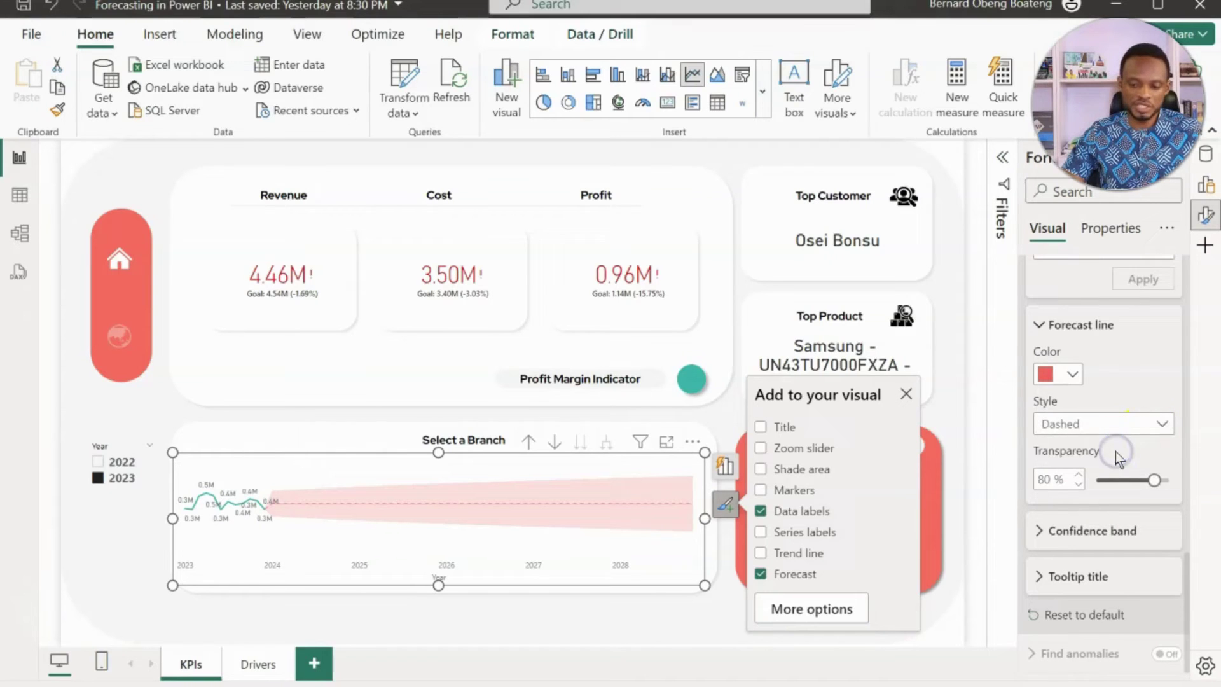
left_click(1162, 433)
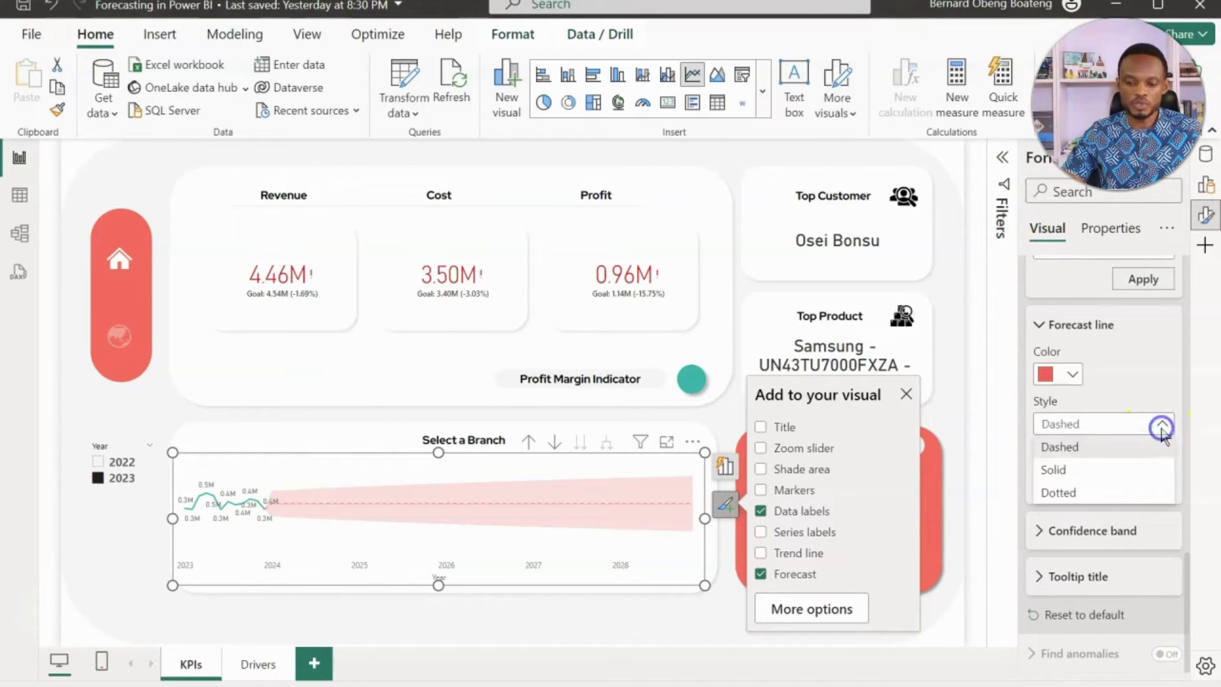
left_click(1089, 496)
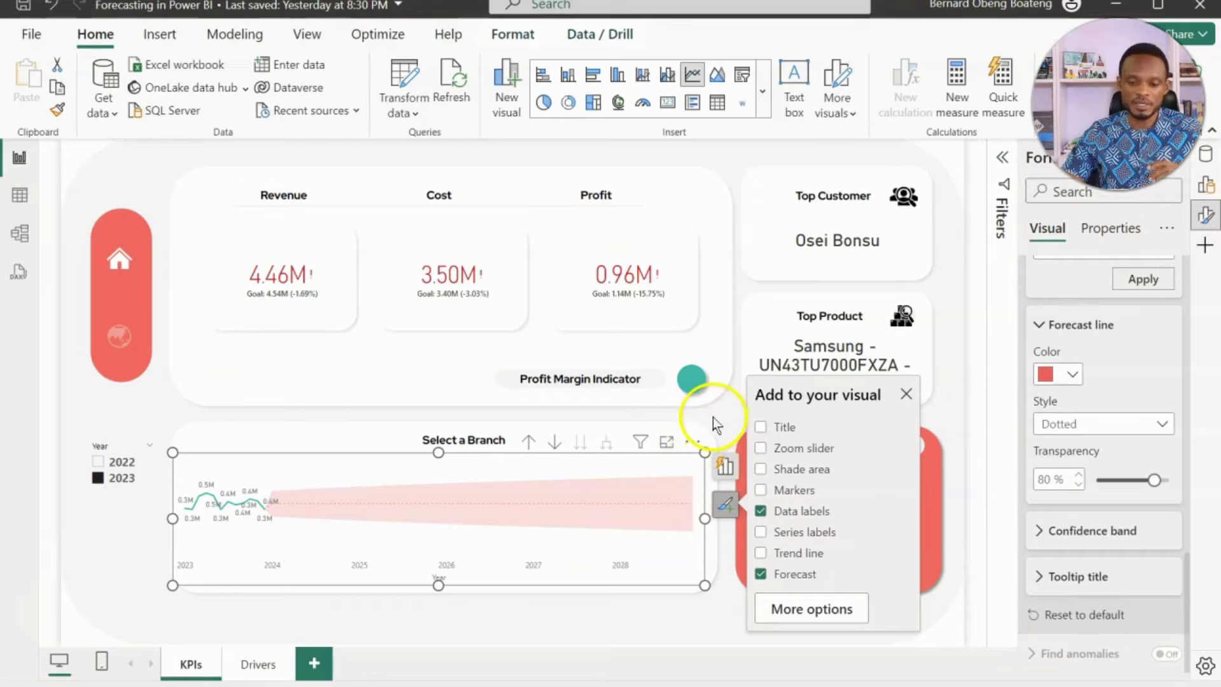
- Export the forecast chart's data via Export data as data4.csv in Downloads
left_click(712, 417)
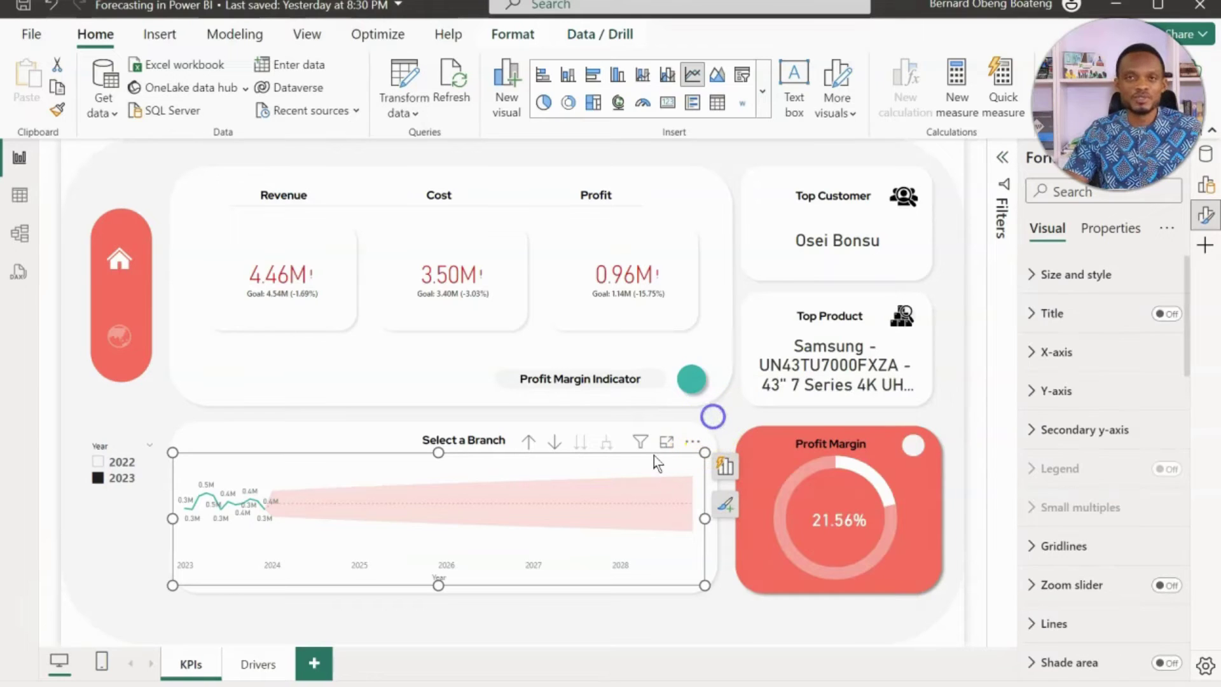
left_click(692, 445)
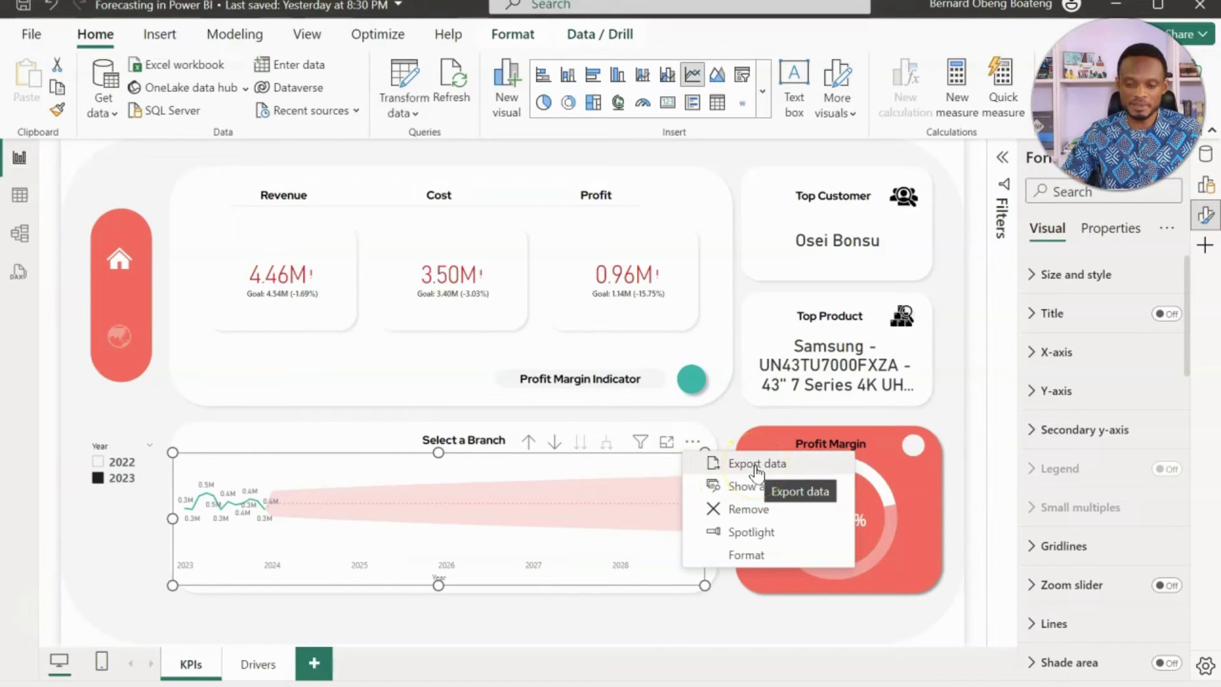
left_click(757, 464)
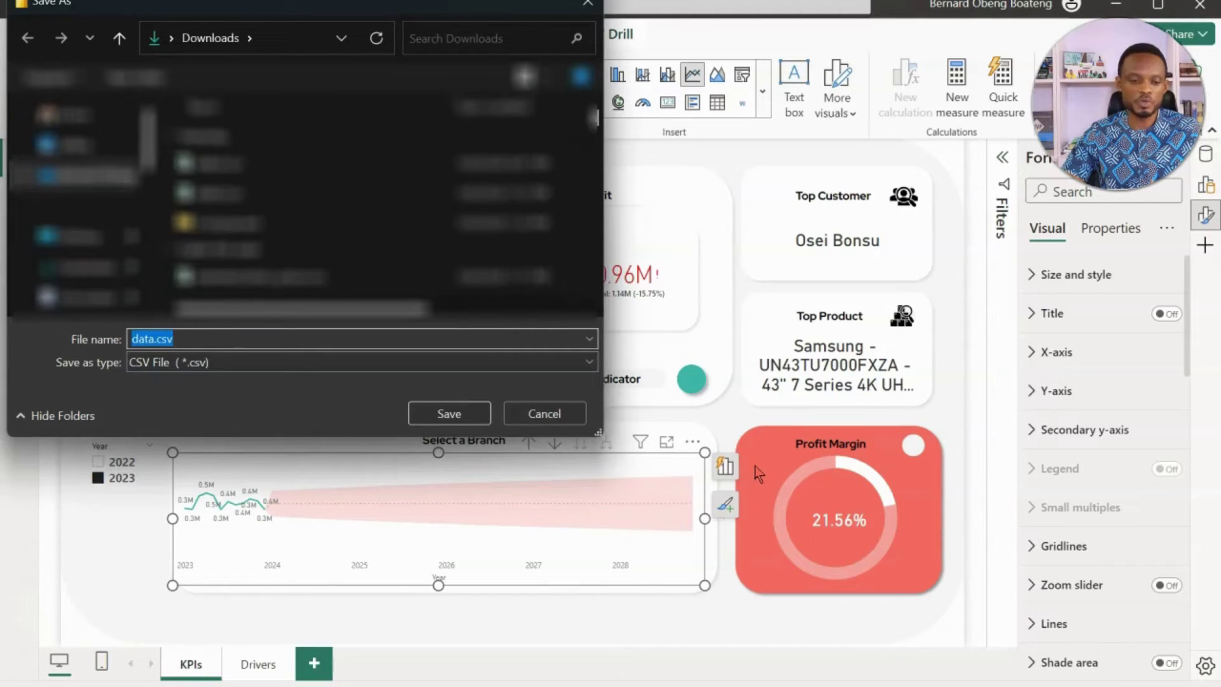
left_click(257, 165)
double_click(159, 338)
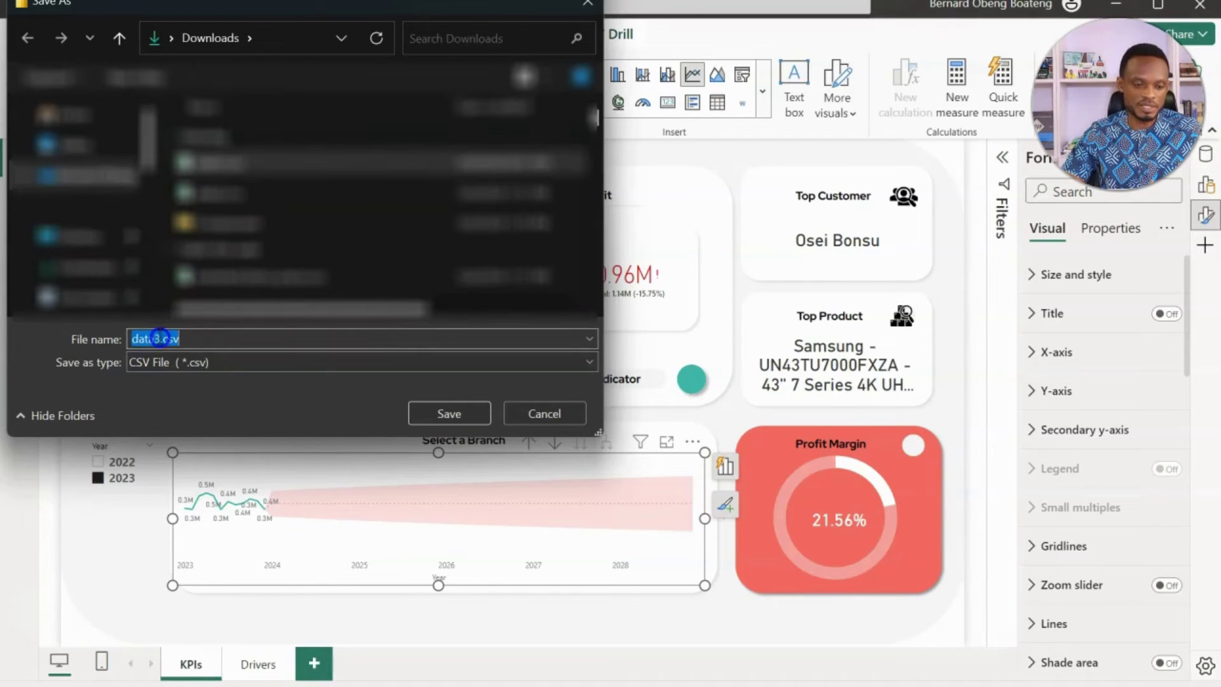
key("BackSpace")
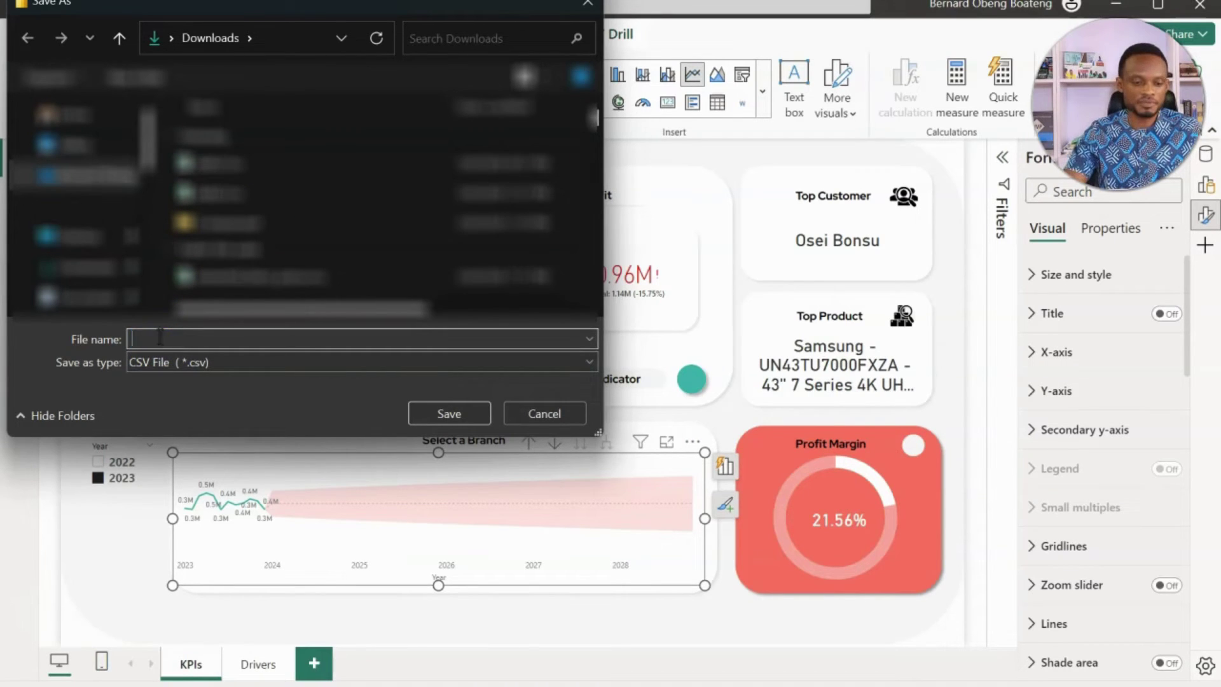
type("data4.csv")
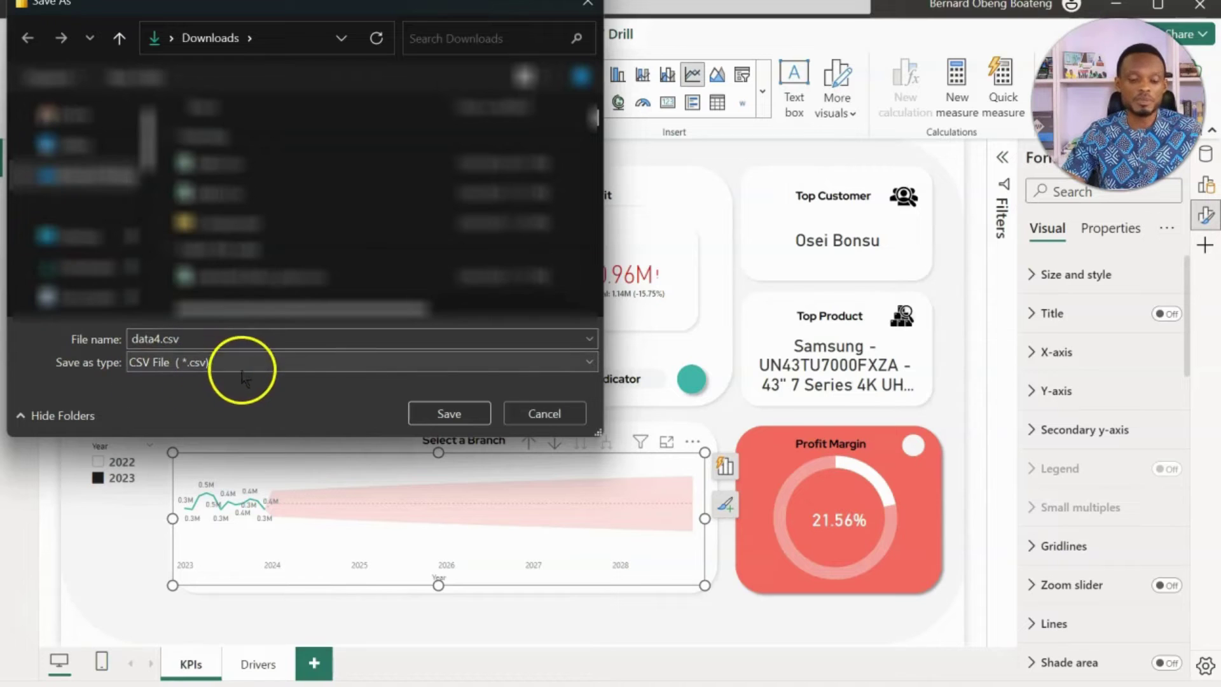
left_click(430, 414)
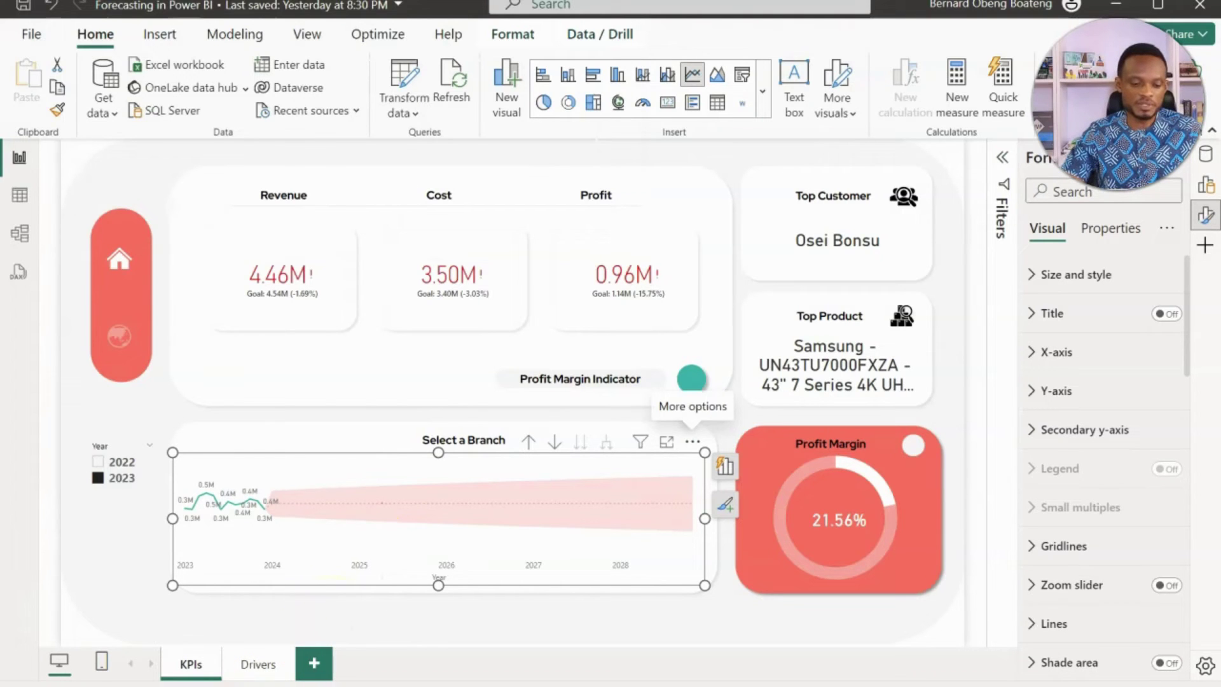
- Open data4.csv in Excel, accepting the default data conversions
left_click(487, 307)
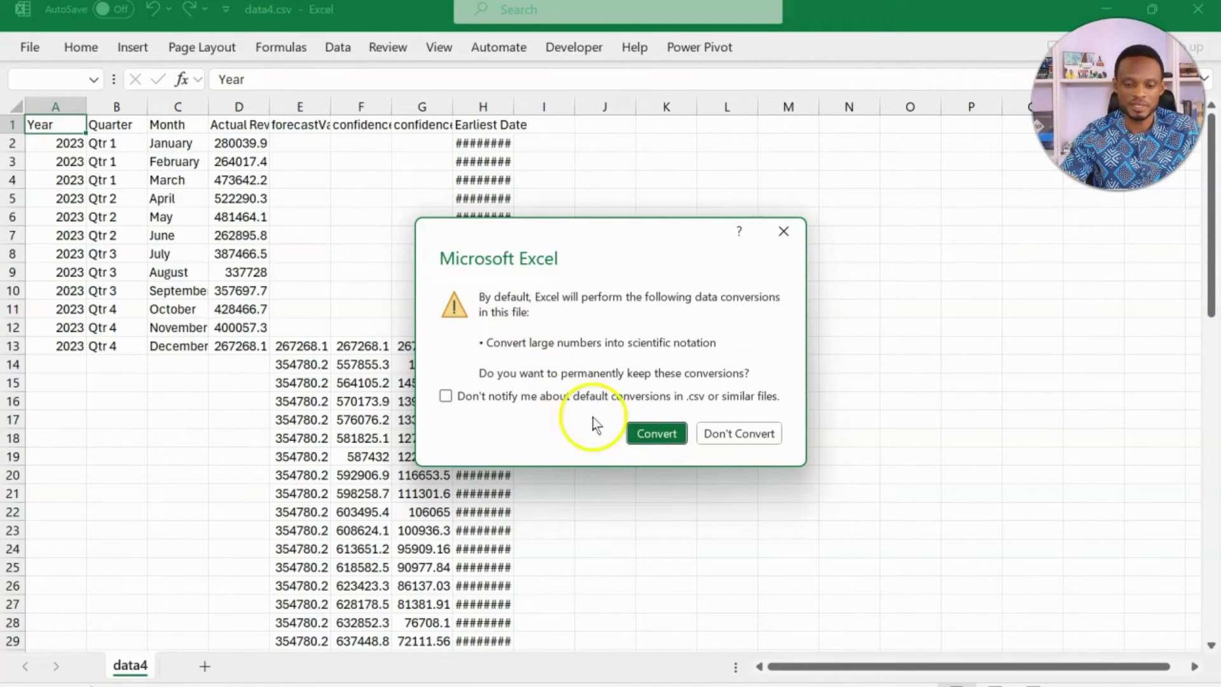
left_click(649, 435)
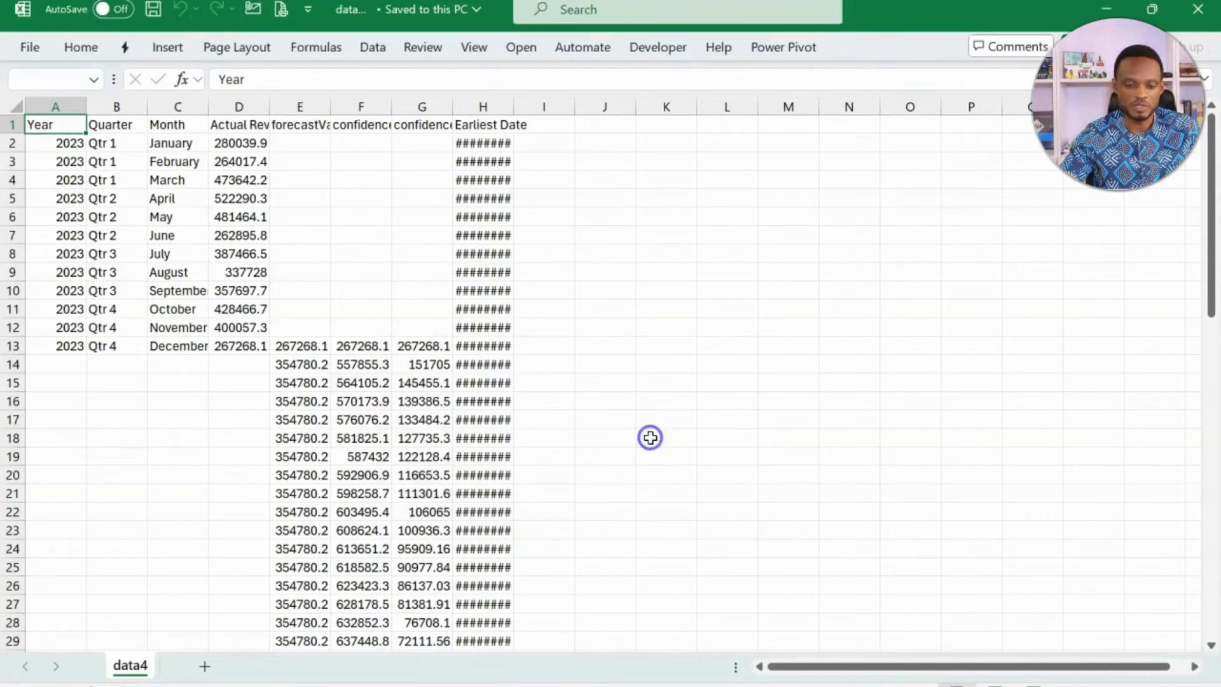
left_click(382, 334)
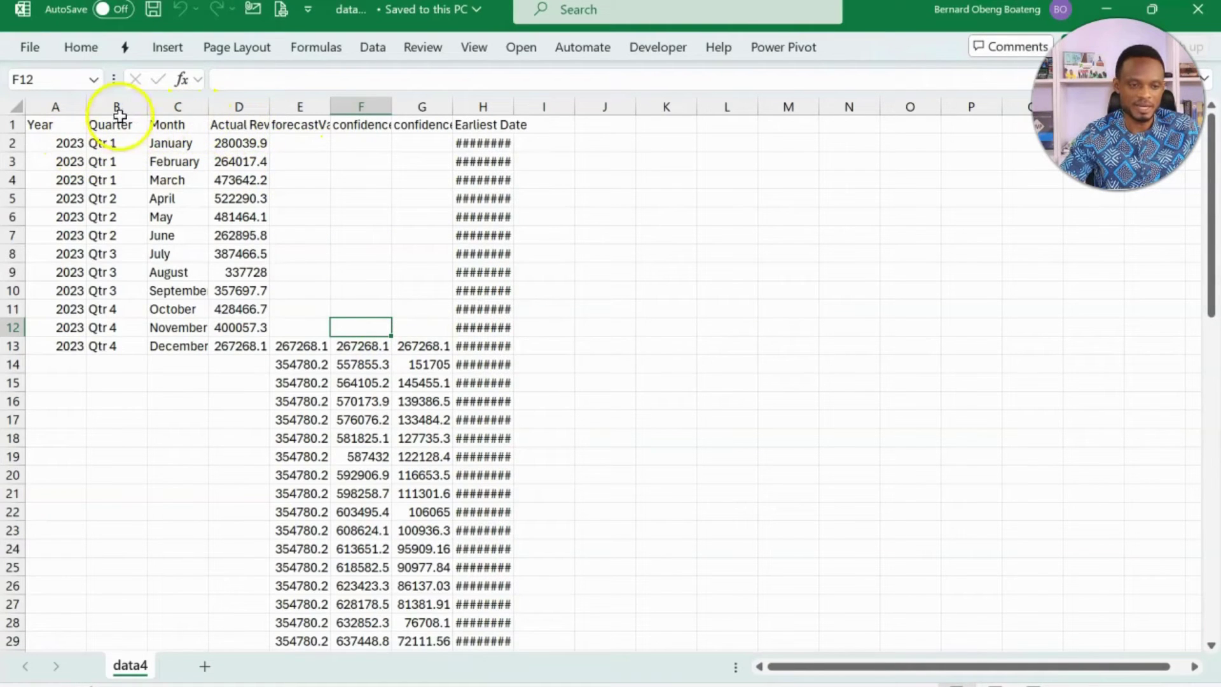
- Autofit columns C through H so months, revenue, forecast, bounds and dates show fully
double_click(267, 108)
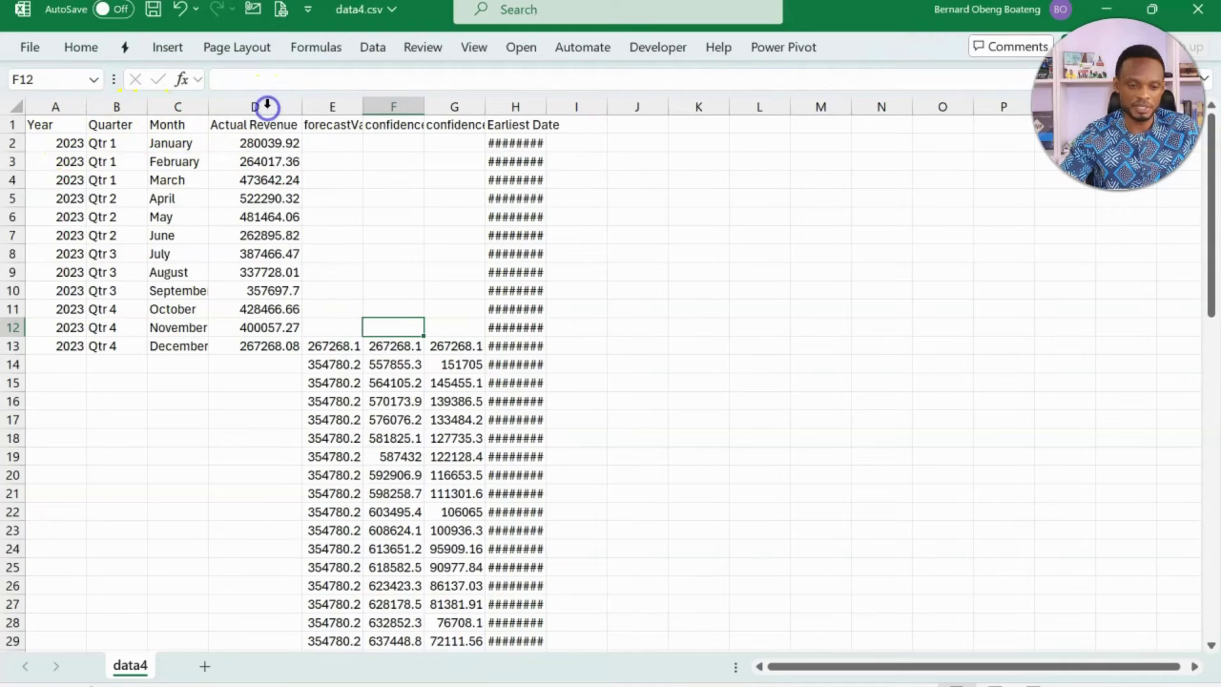
double_click(210, 109)
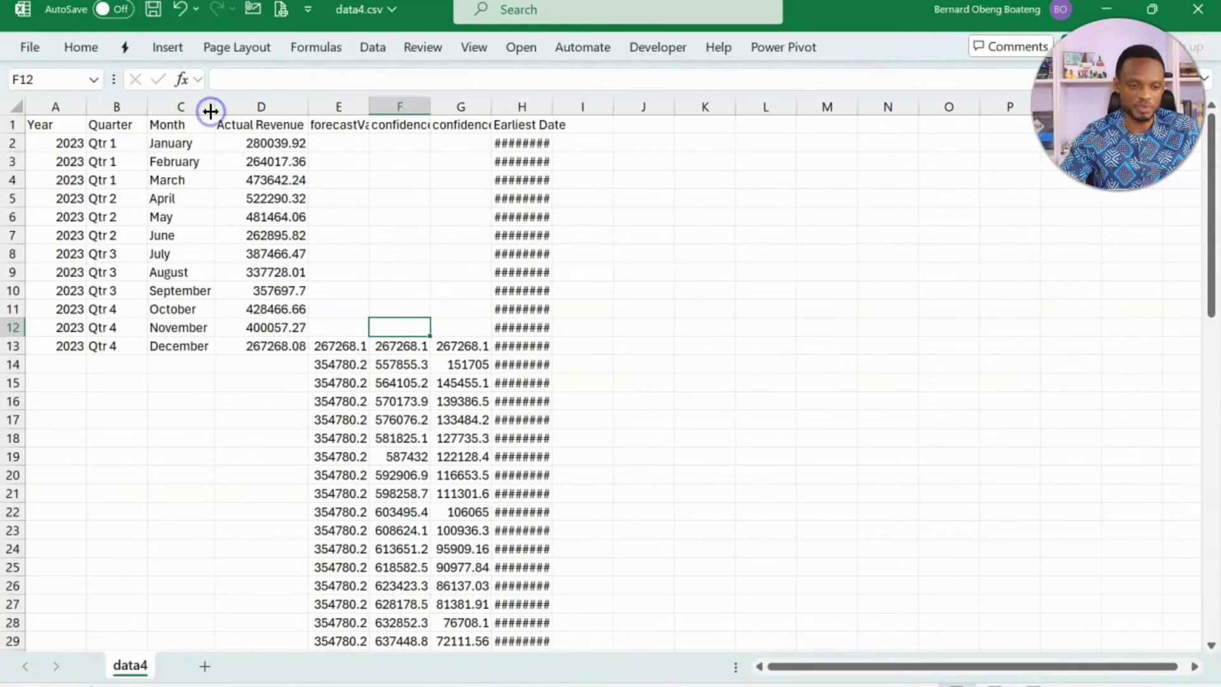
double_click(368, 107)
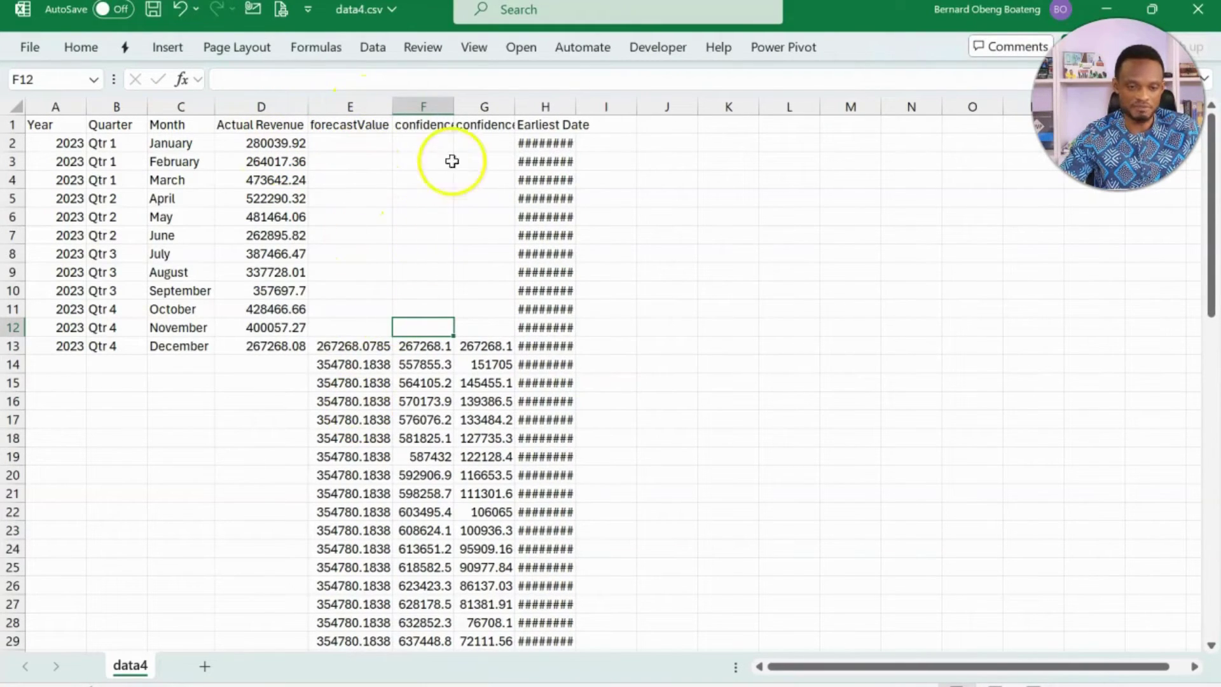
double_click(457, 111)
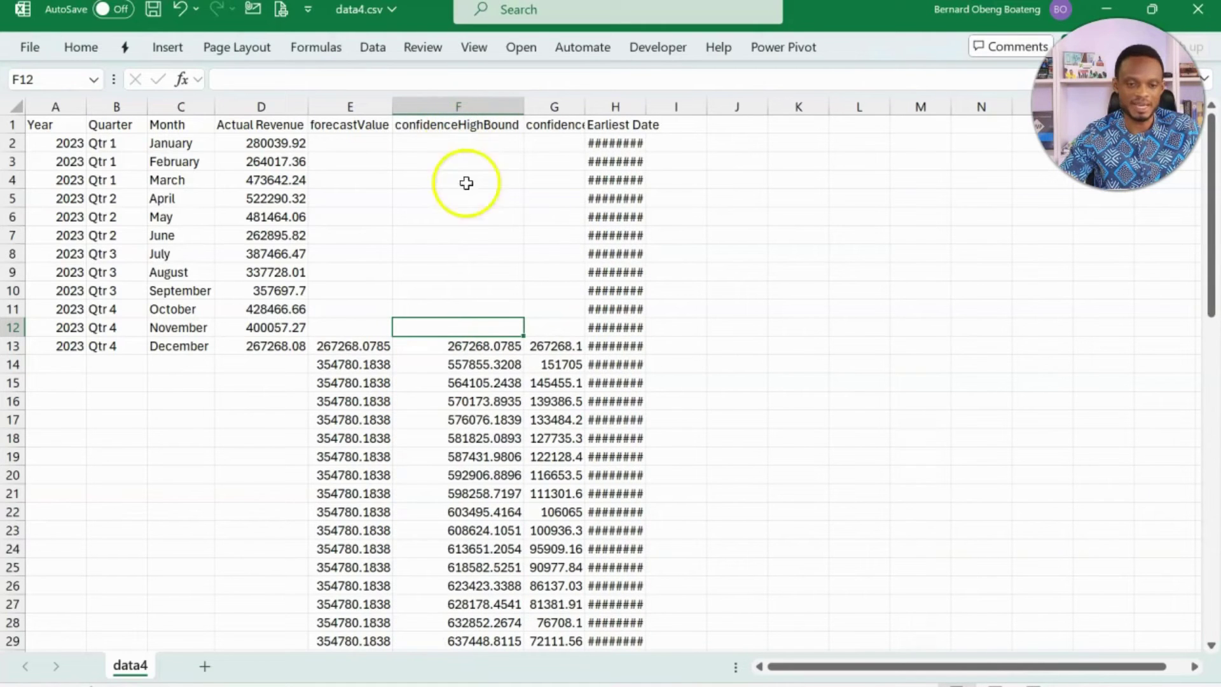
double_click(584, 107)
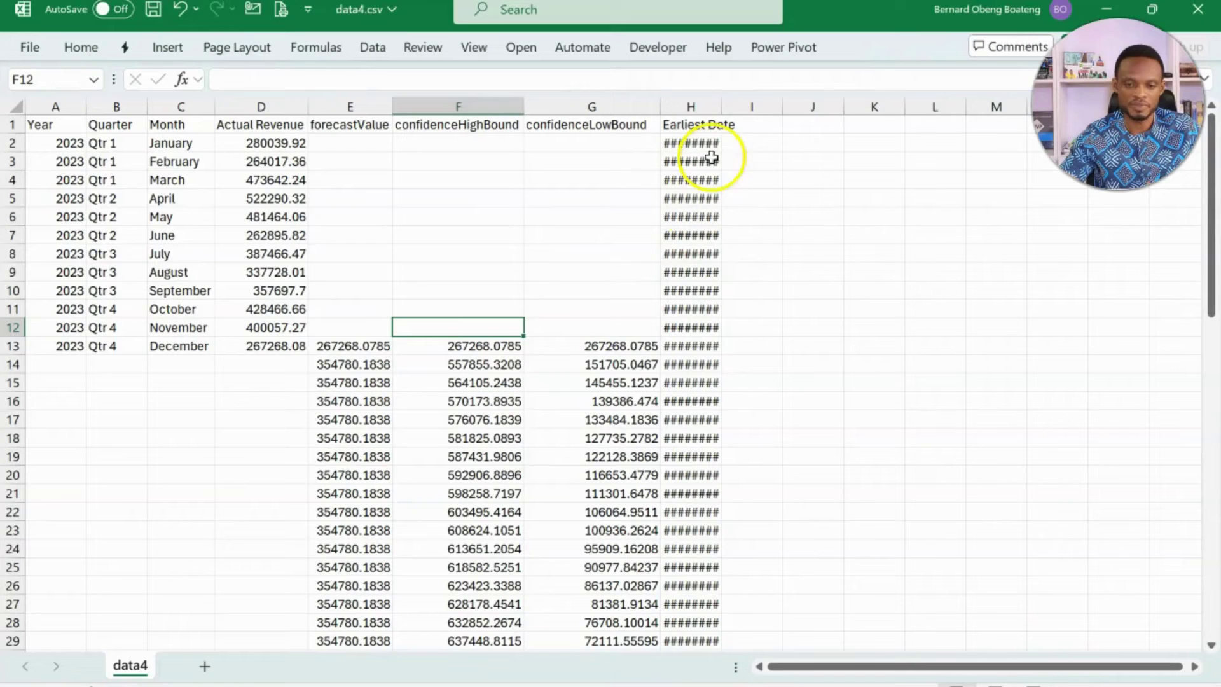
double_click(721, 107)
left_click(714, 346)
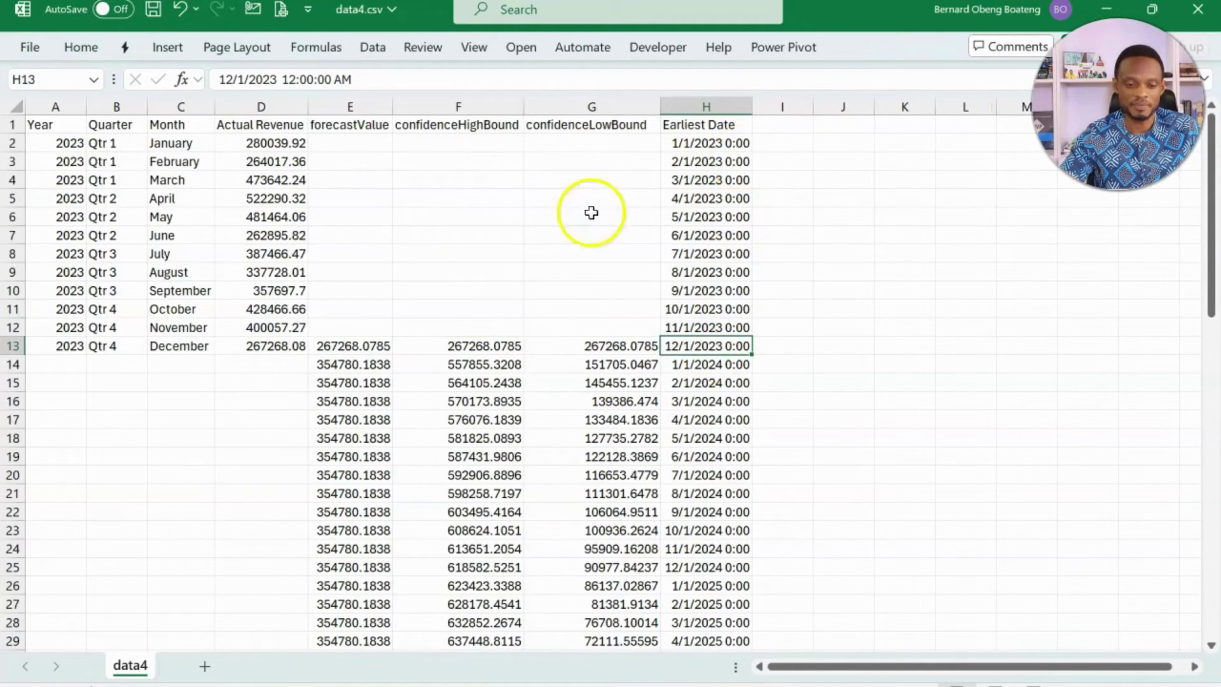
scroll(498, 382, "down", 4)
scroll(499, 385, "up", 4)
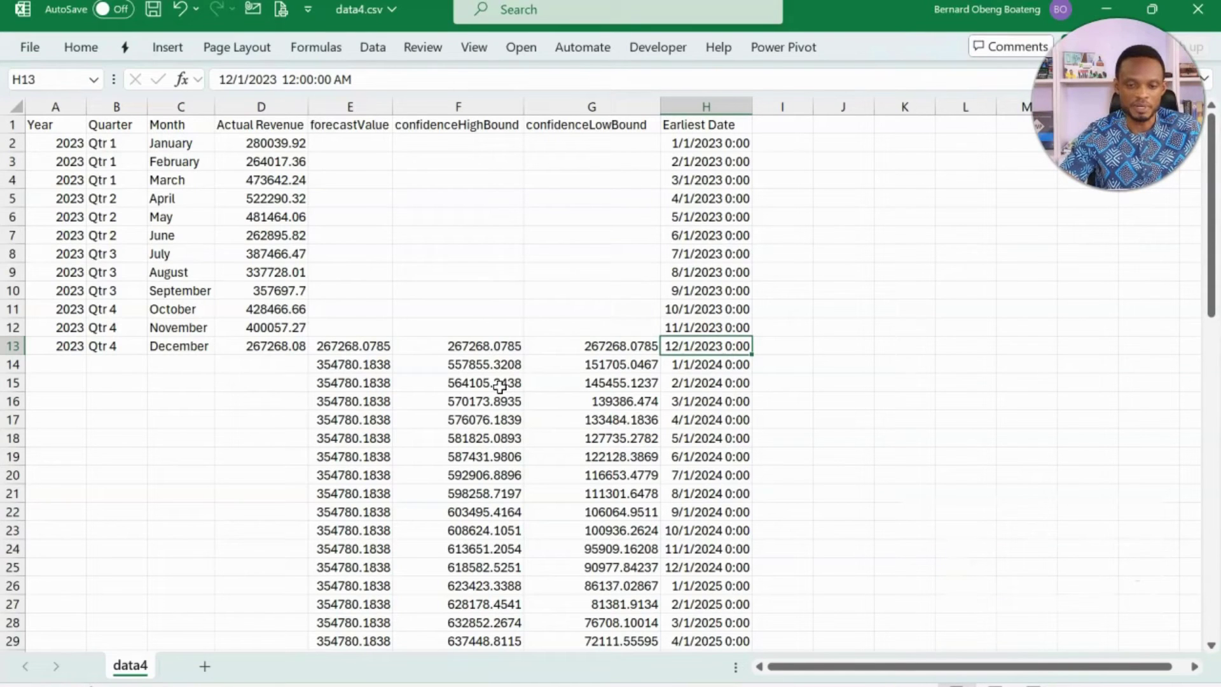
- Format the Earliest Date values from H2 down with the custom mmm-yy format
left_click(701, 148)
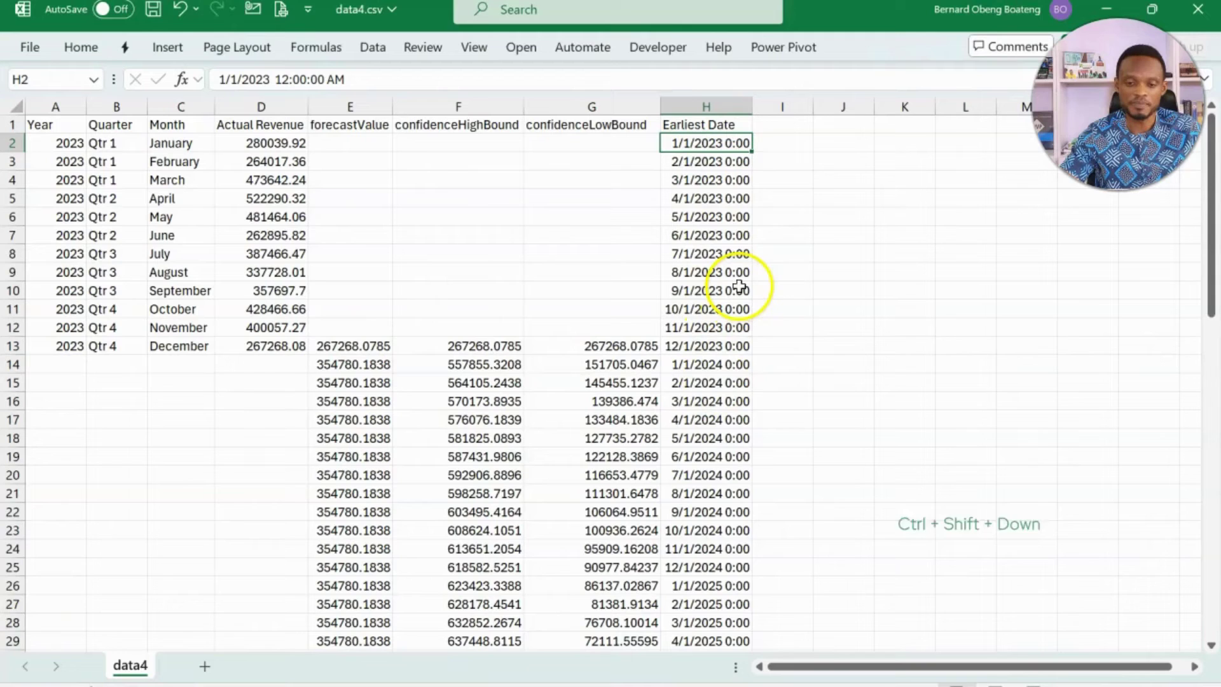
key("ctrl+shift+Down")
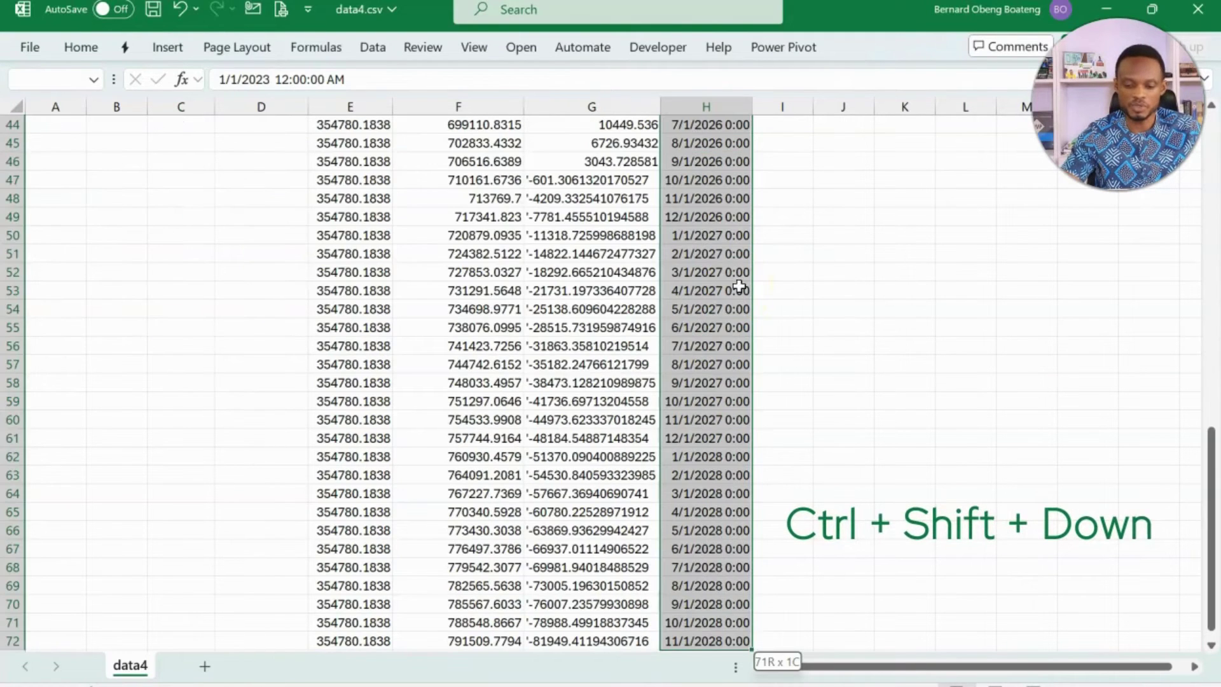
key("ctrl+BackSpace")
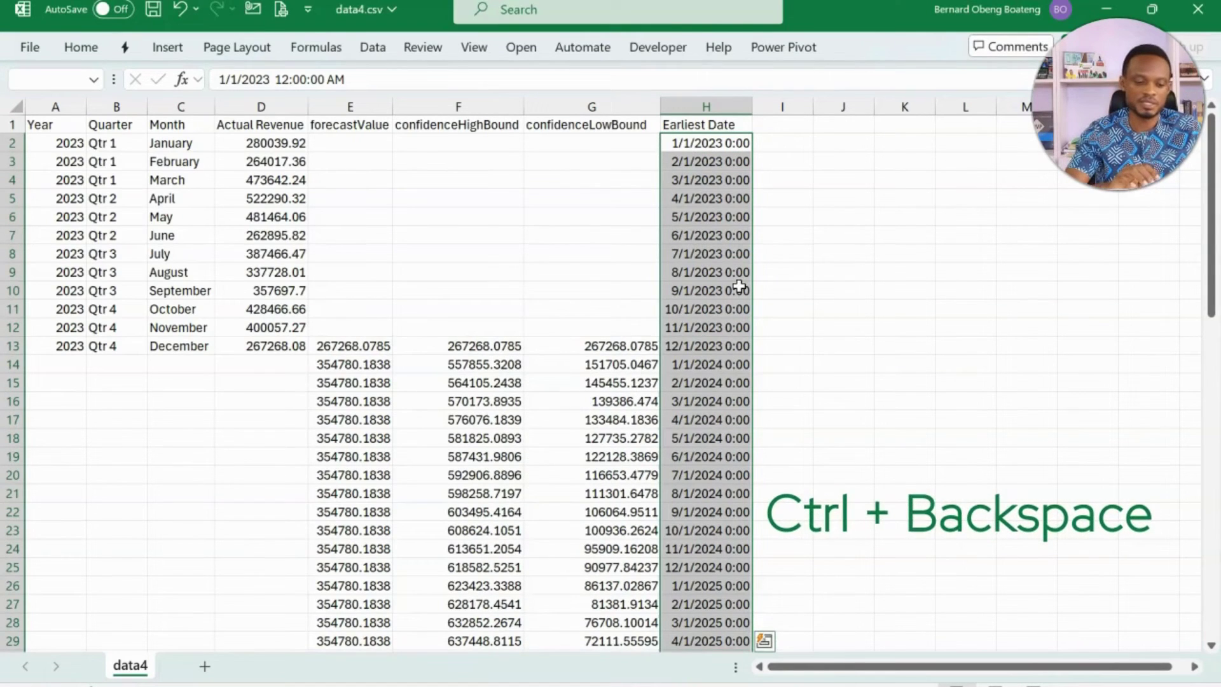
key("ctrl+1")
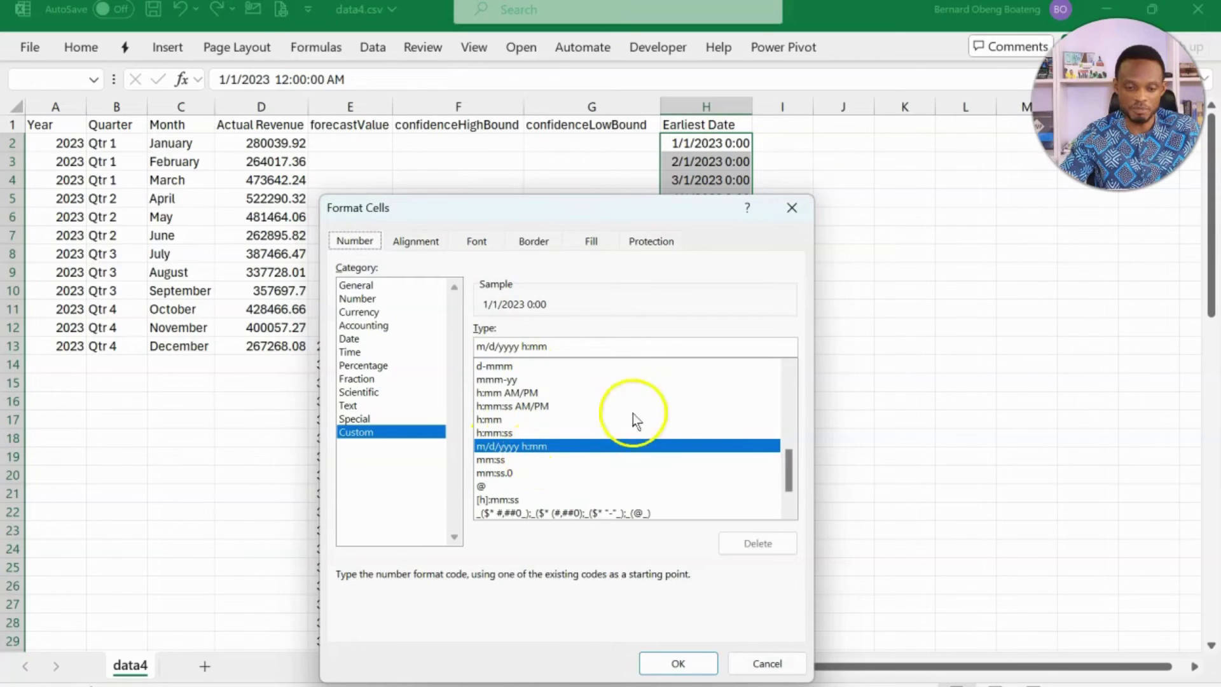
left_click(490, 380)
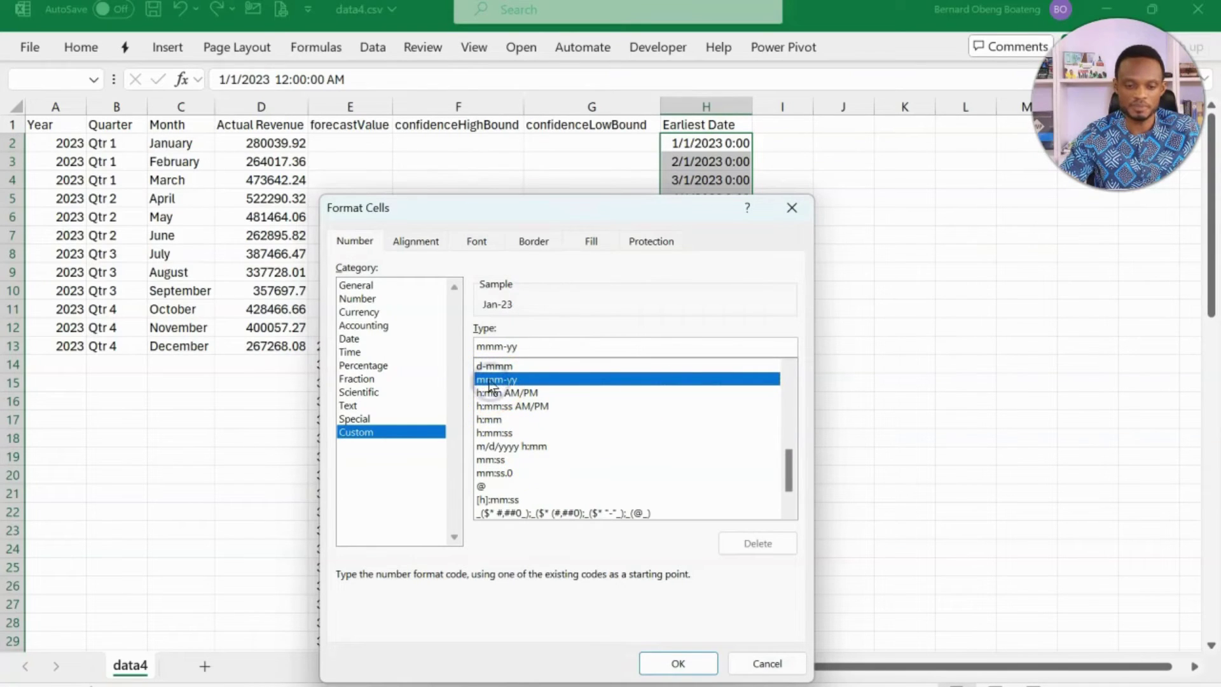
left_click(664, 663)
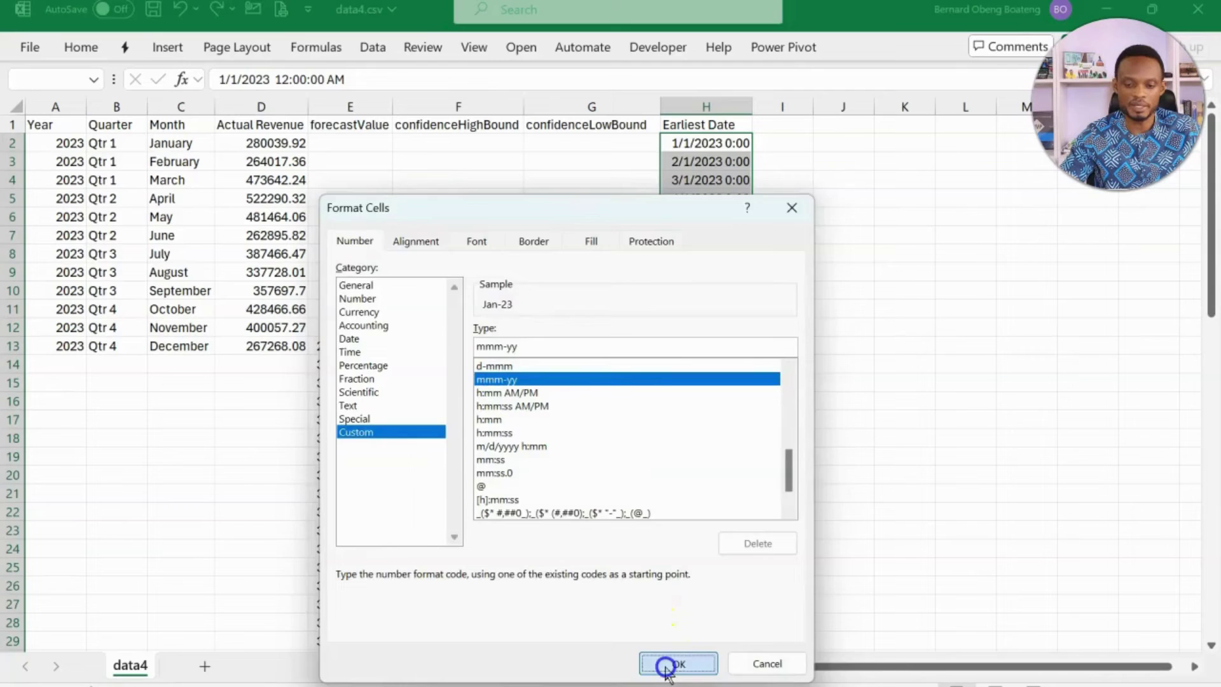
left_click(539, 422)
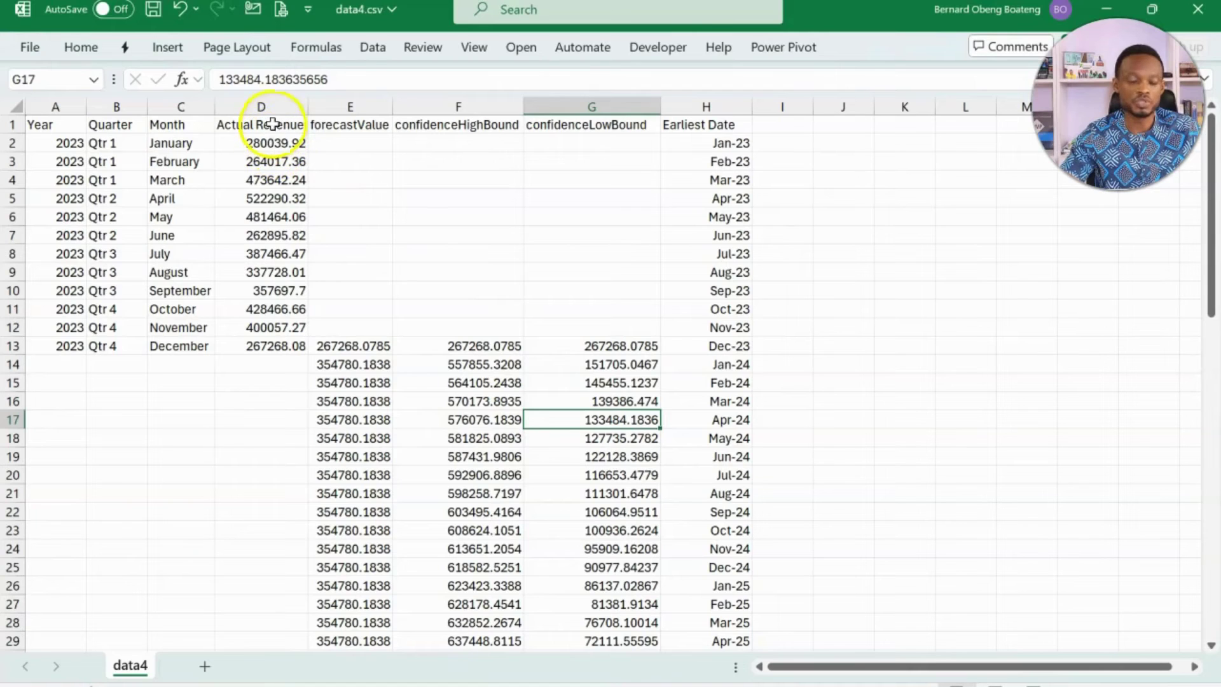
- Format the revenue, forecast and bound values in D1:G72 as numbers with two decimals
left_click_drag(272, 123, 634, 670)
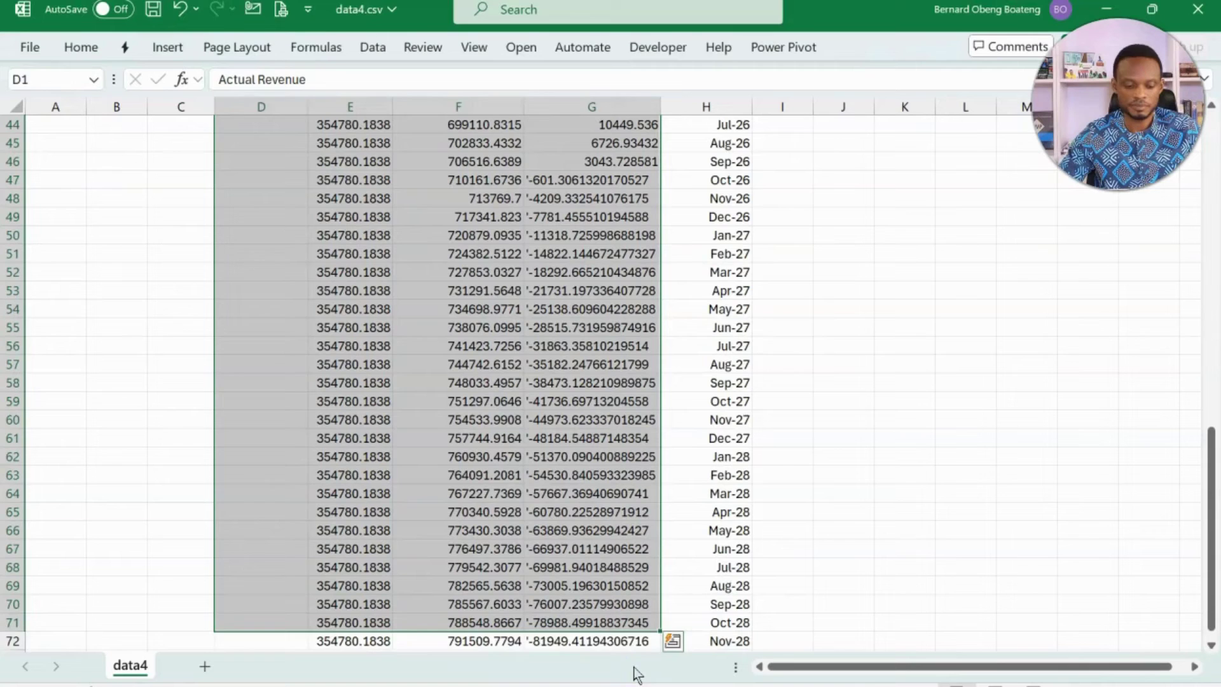
key("shift+Down")
key("ctrl+shift+1")
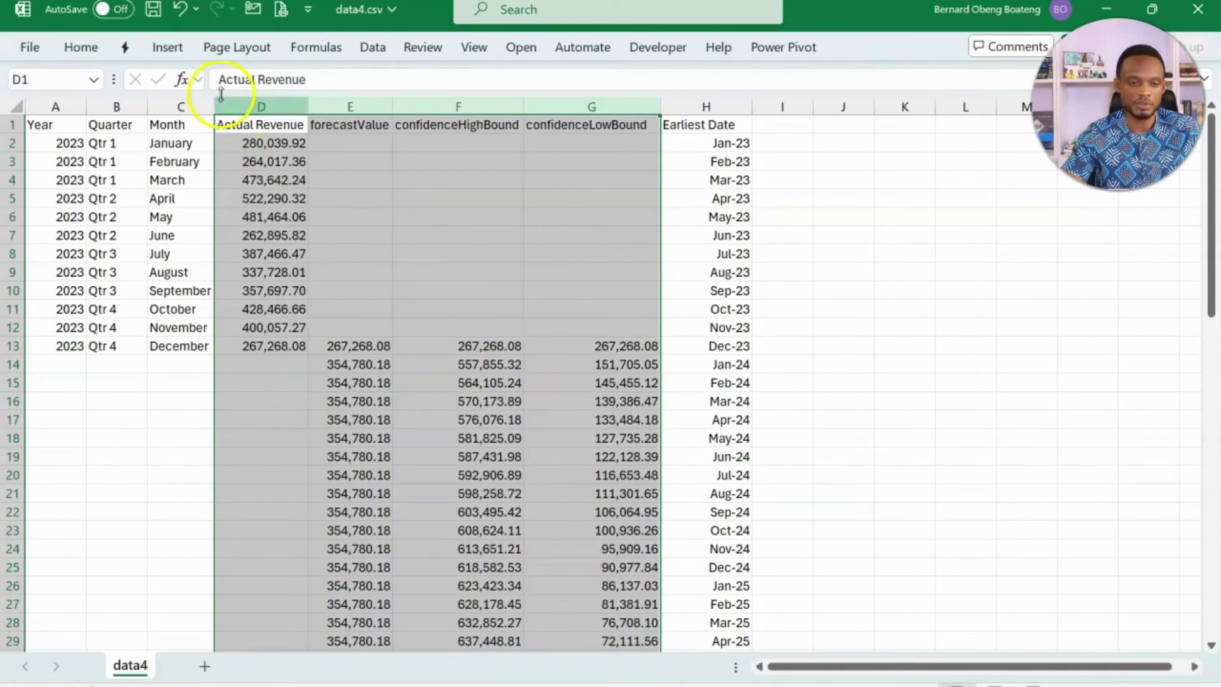
- Insert a line chart of Actual Revenue, forecastValue and both confidence bounds
left_click(168, 47)
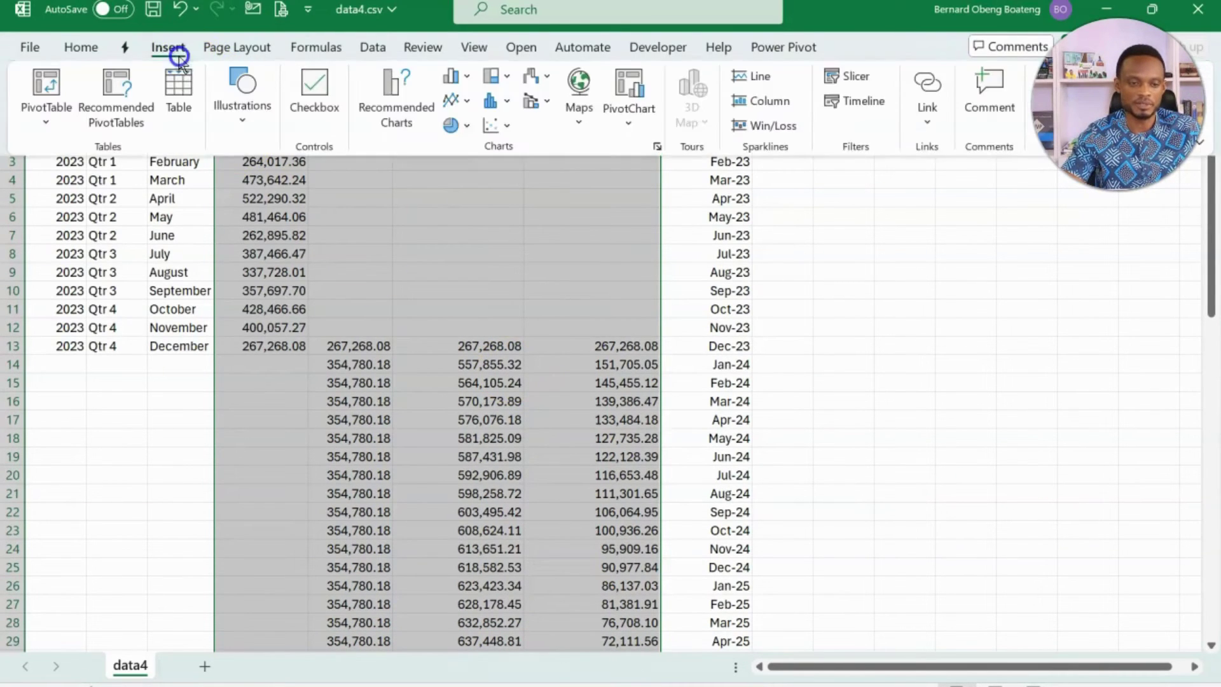
left_click(397, 113)
left_click(455, 103)
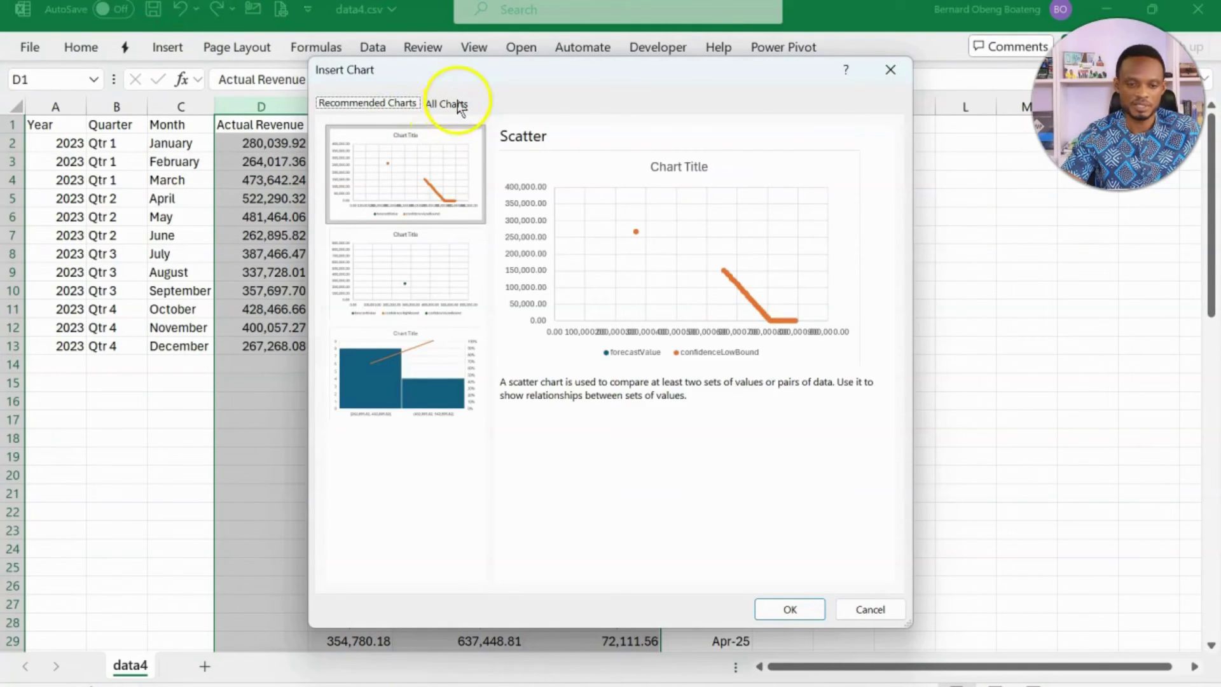
left_click(388, 210)
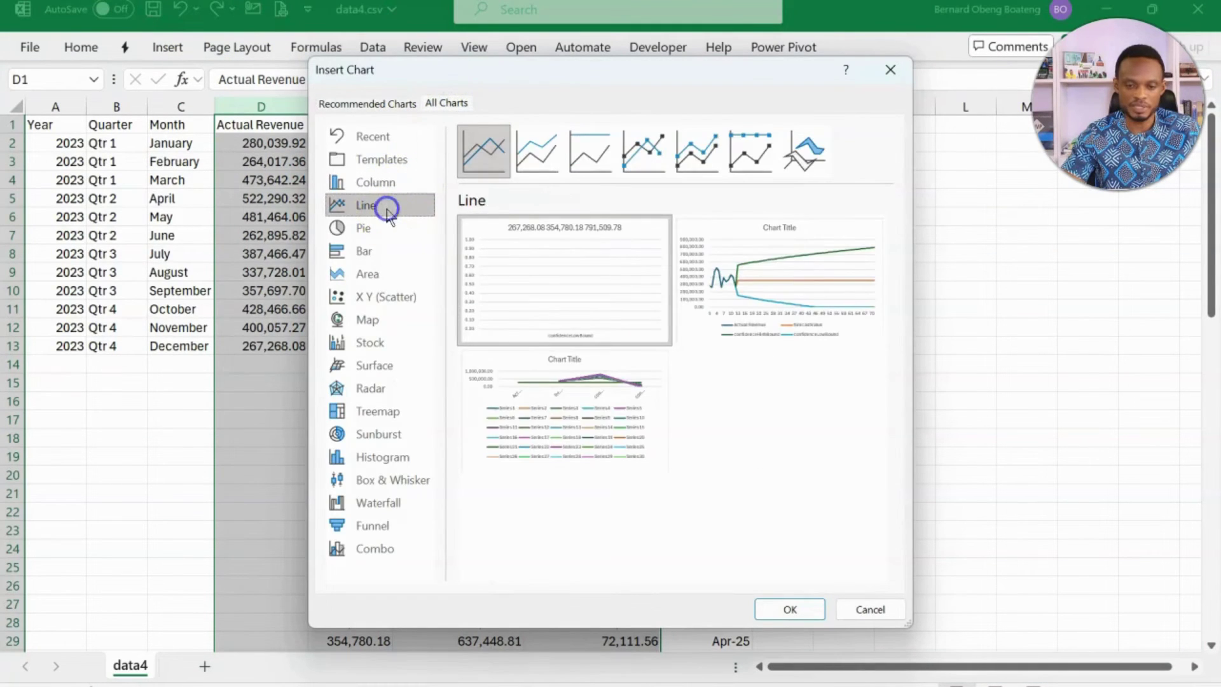
mouse_move(792, 265)
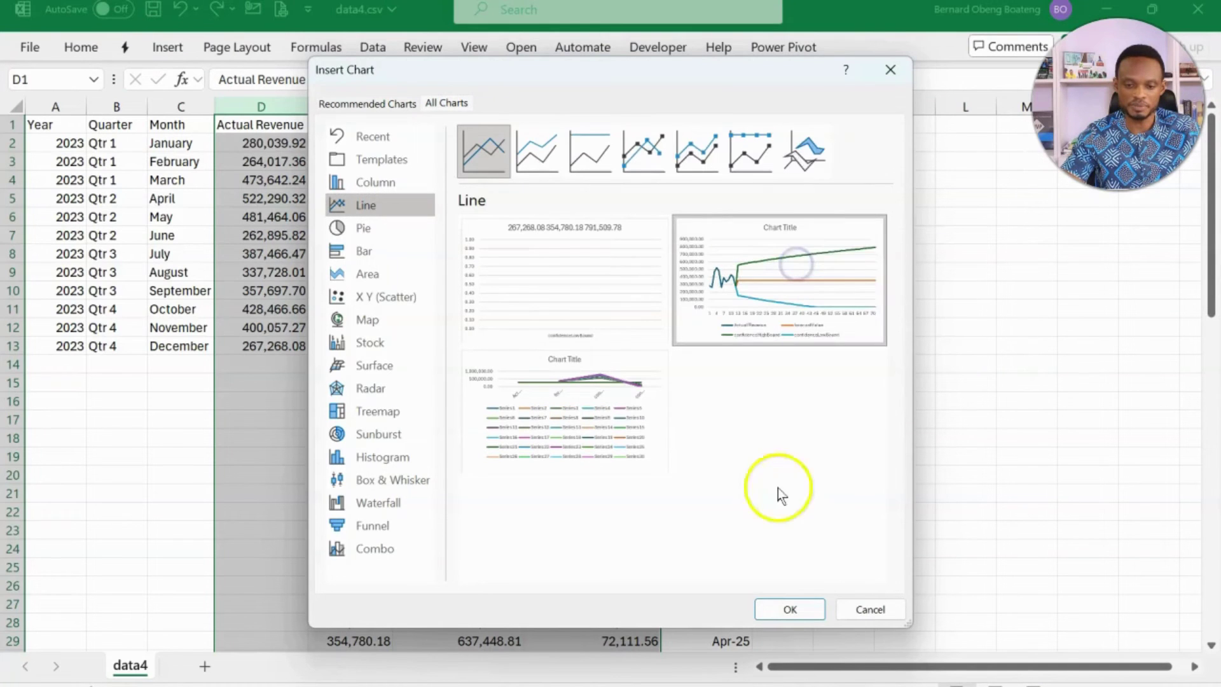
left_click(787, 608)
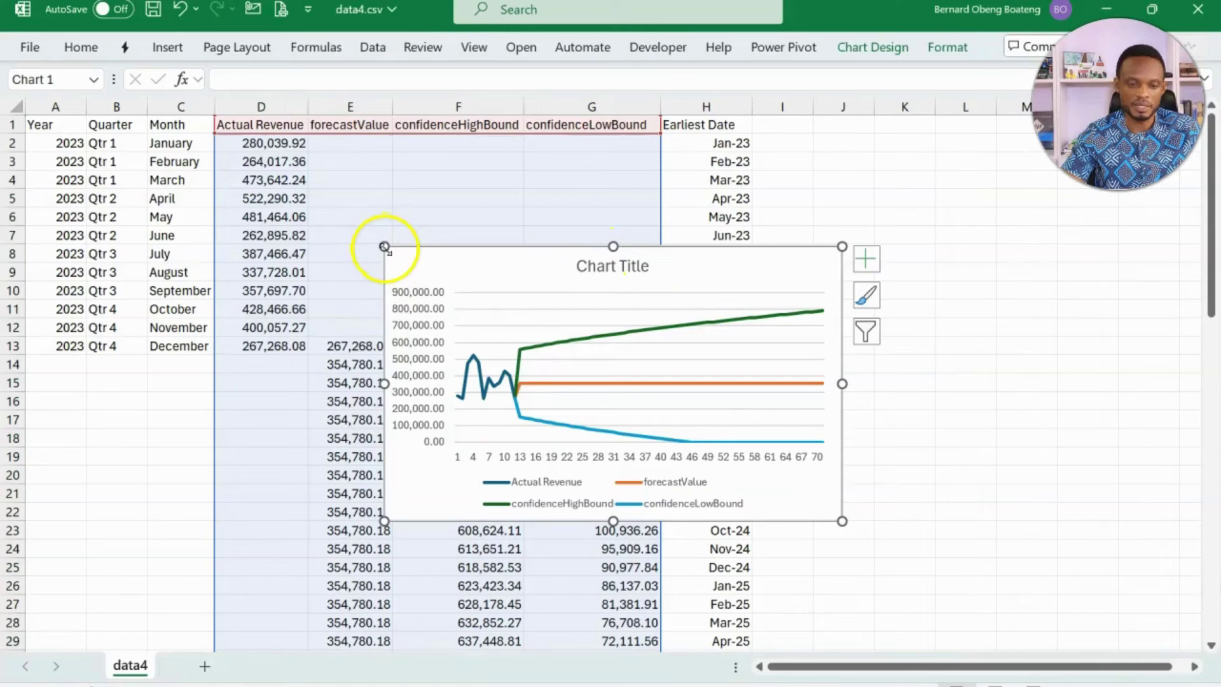
- Drag the chart's top-left corner up and left to make it larger
left_click_drag(384, 248, 200, 219)
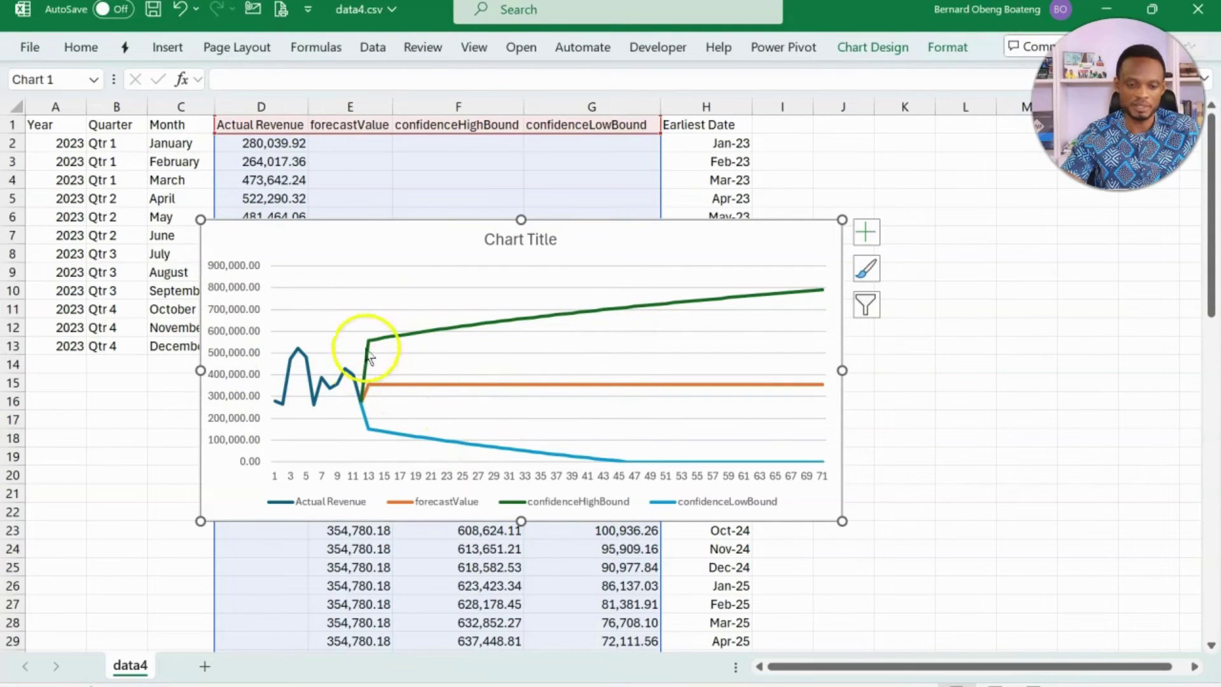
mouse_move(790, 294)
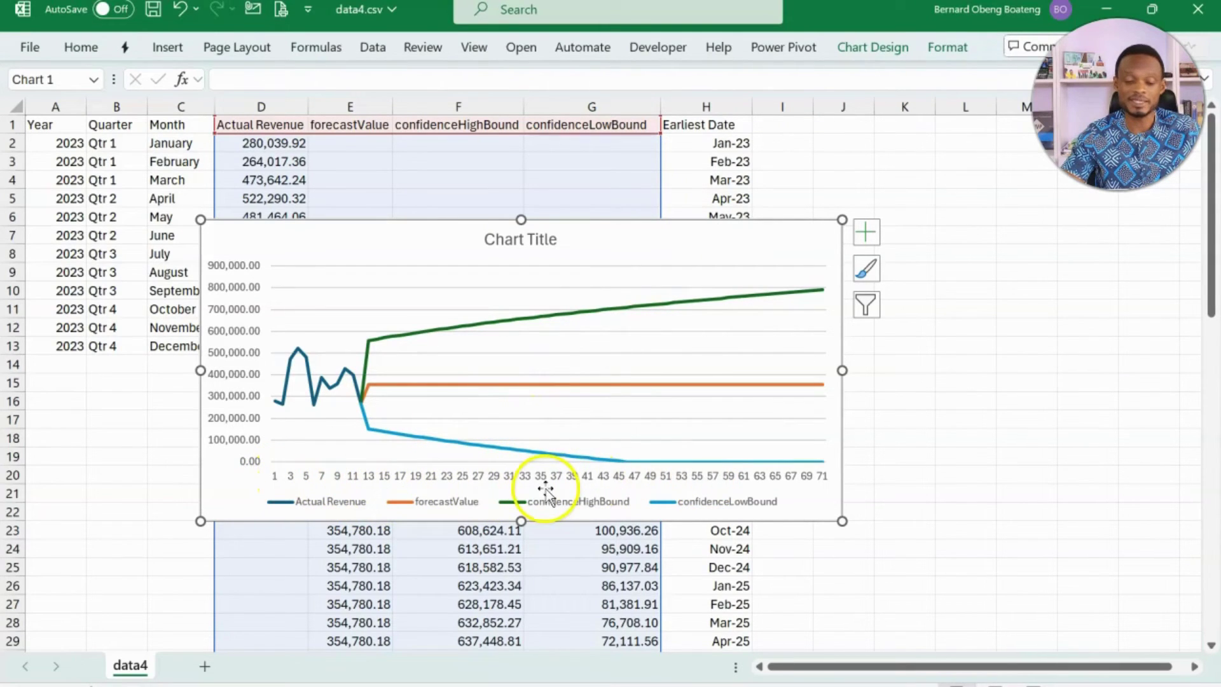
- Set the chart's horizontal axis labels to the Earliest Date range H2:H72
left_click(646, 227)
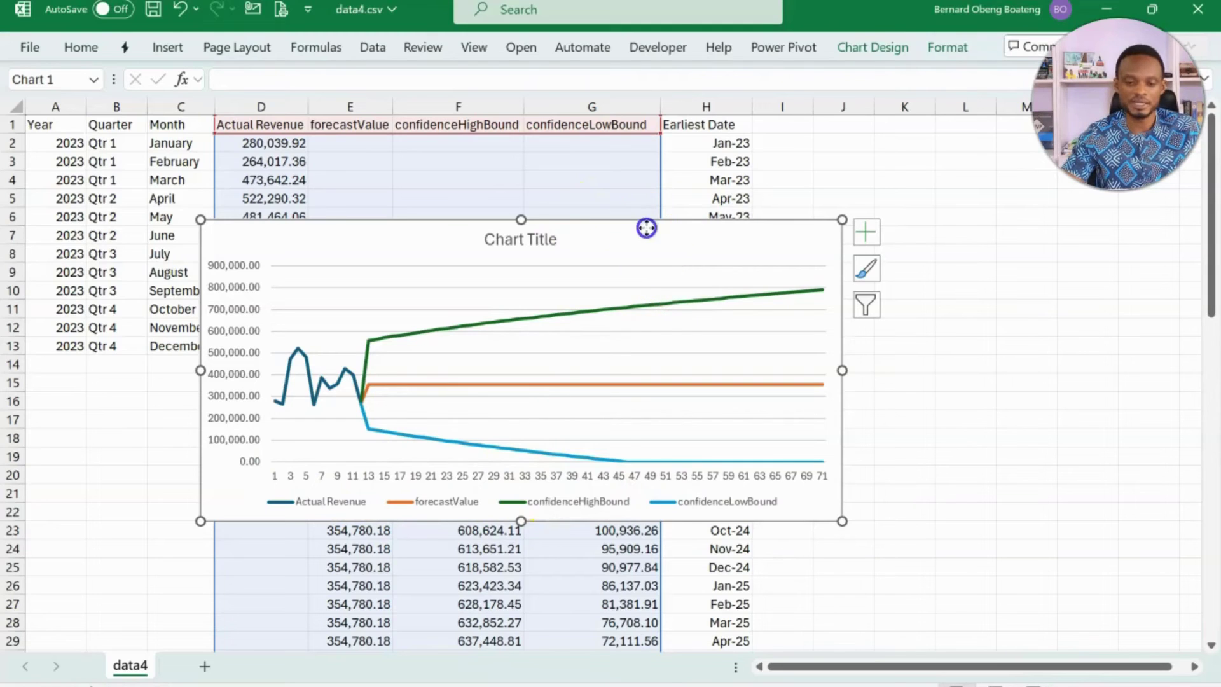
left_click(857, 51)
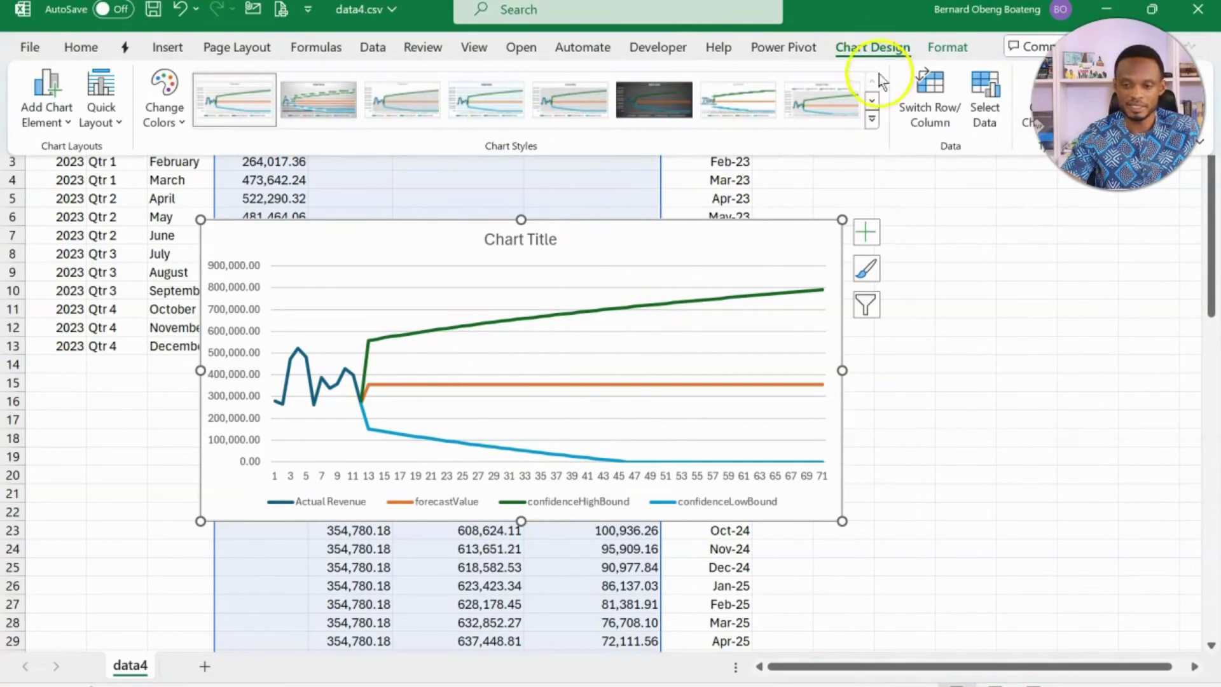
left_click(982, 102)
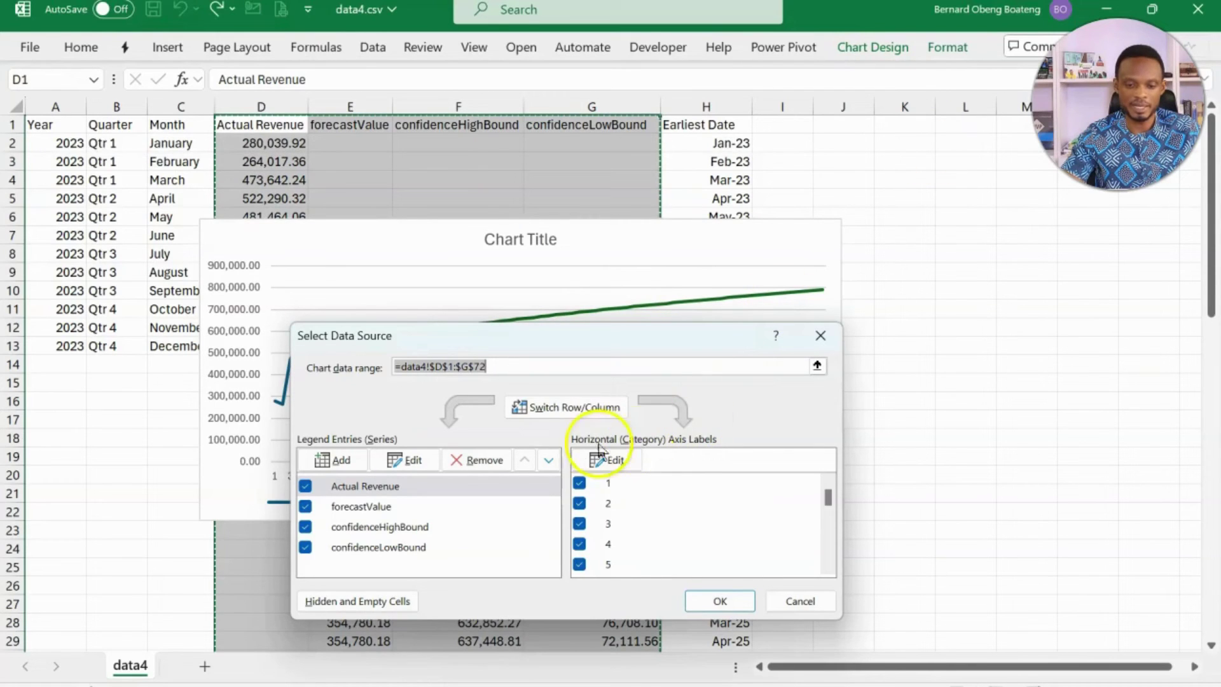
left_click(606, 468)
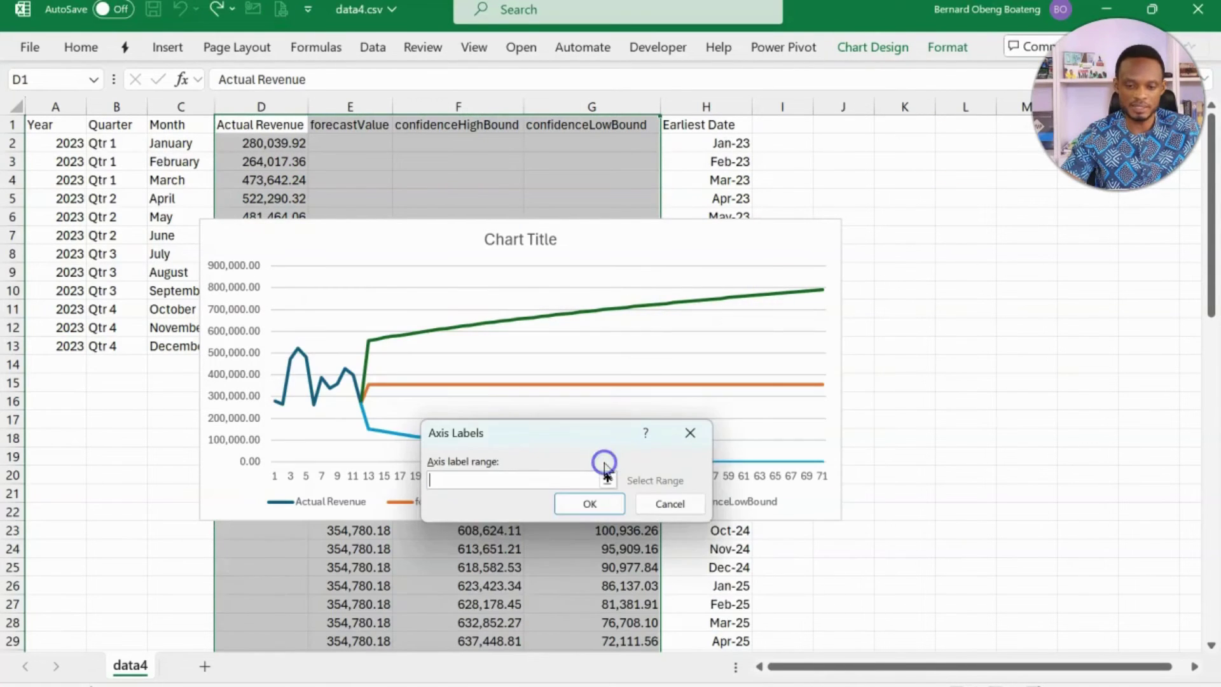
left_click(714, 145)
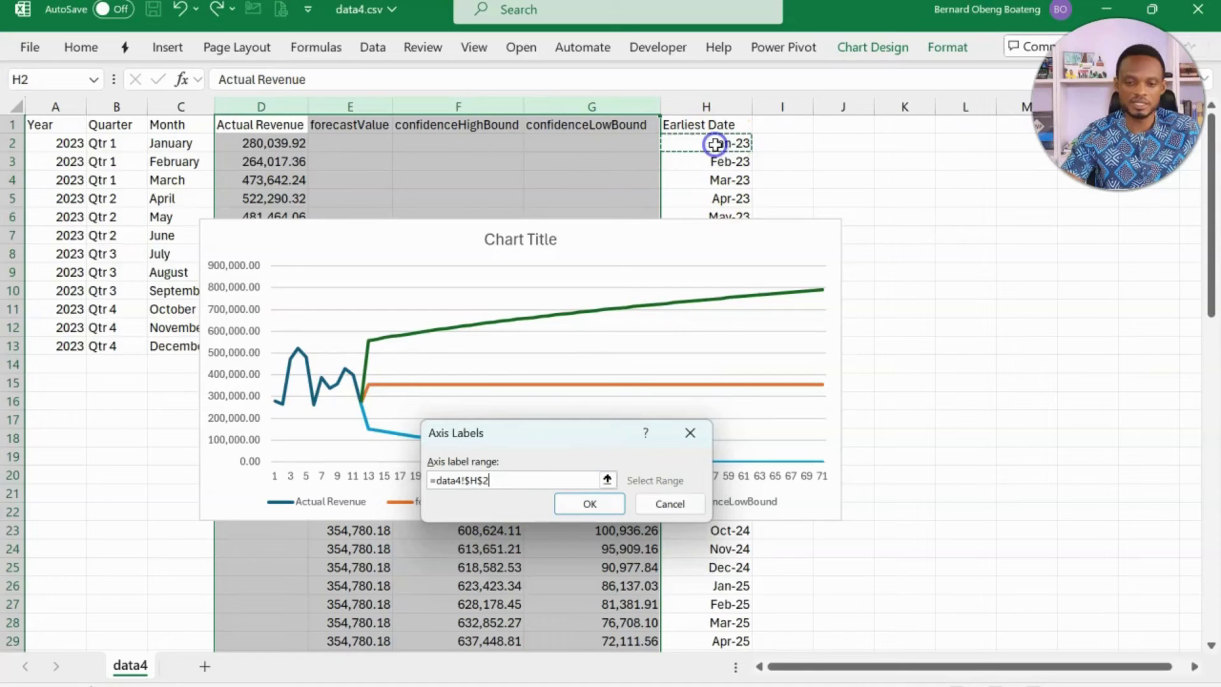
key("ctrl+shift+Down")
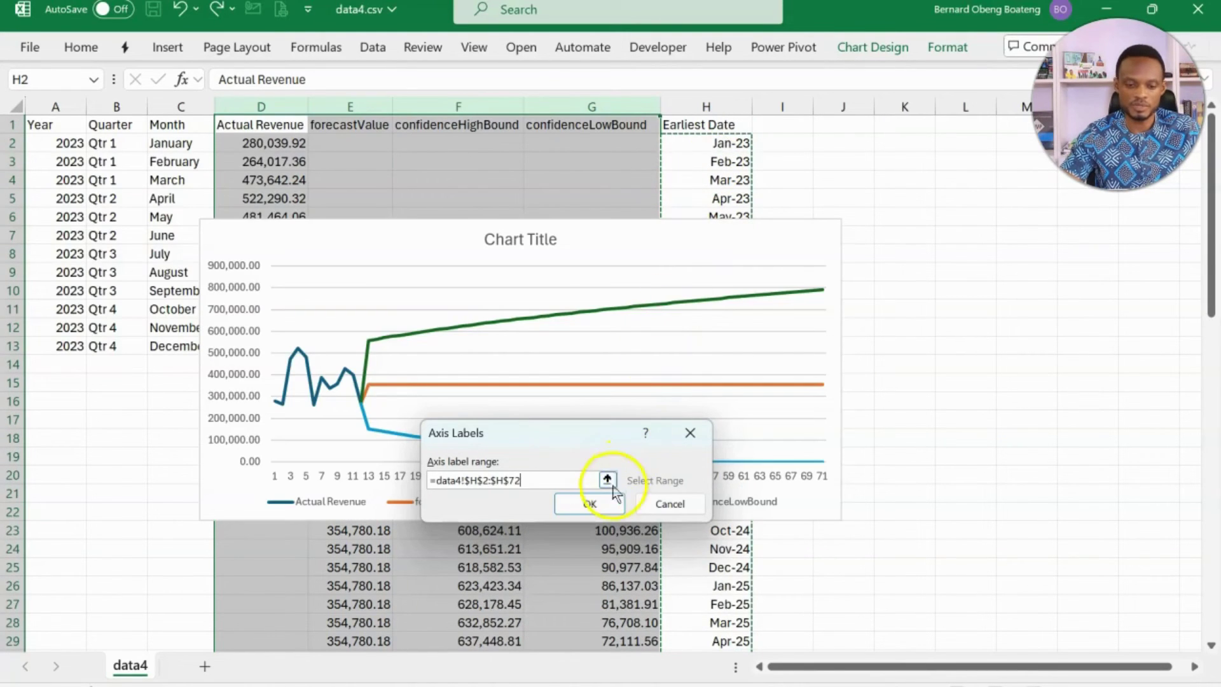
left_click(607, 505)
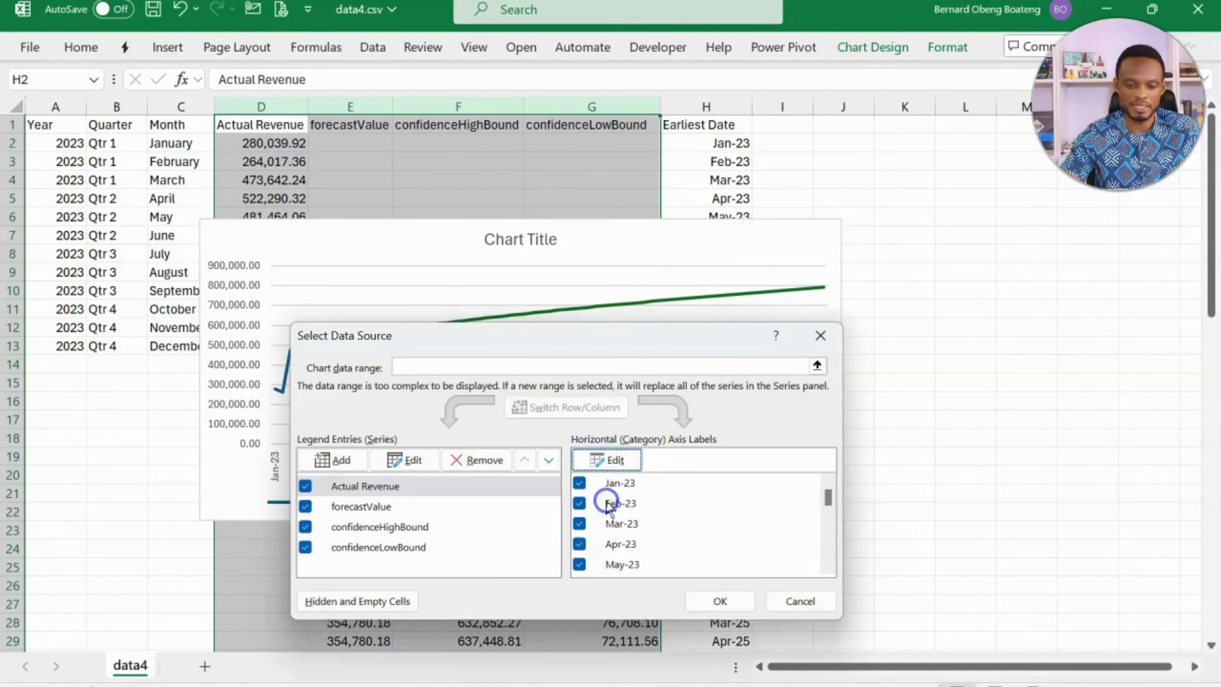
left_click(731, 601)
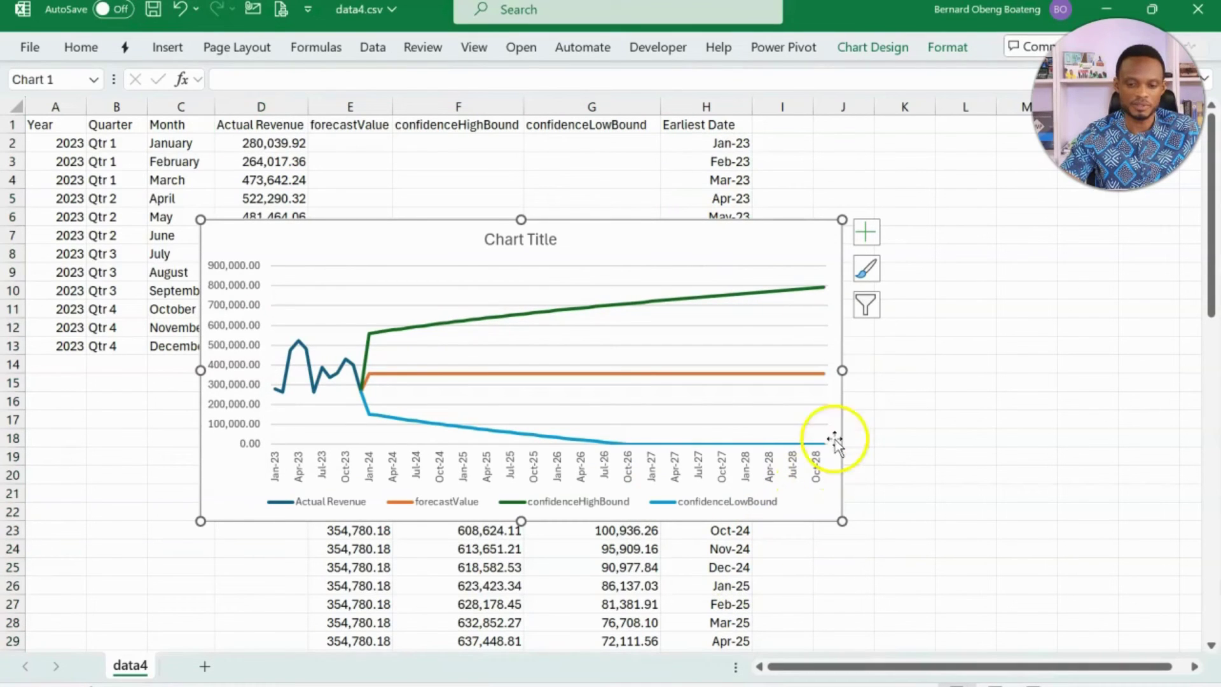
- Widen the chart to the right and stretch it taller, then deselect it
left_click_drag(842, 370, 970, 370)
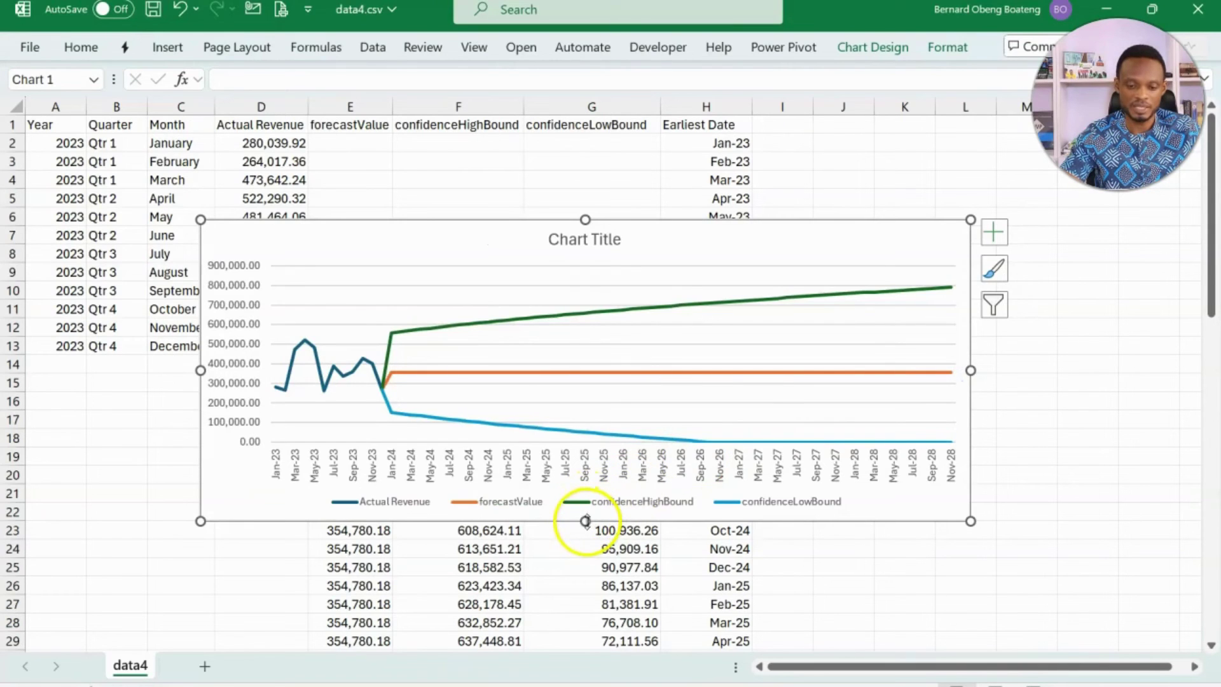
left_click_drag(585, 521, 584, 589)
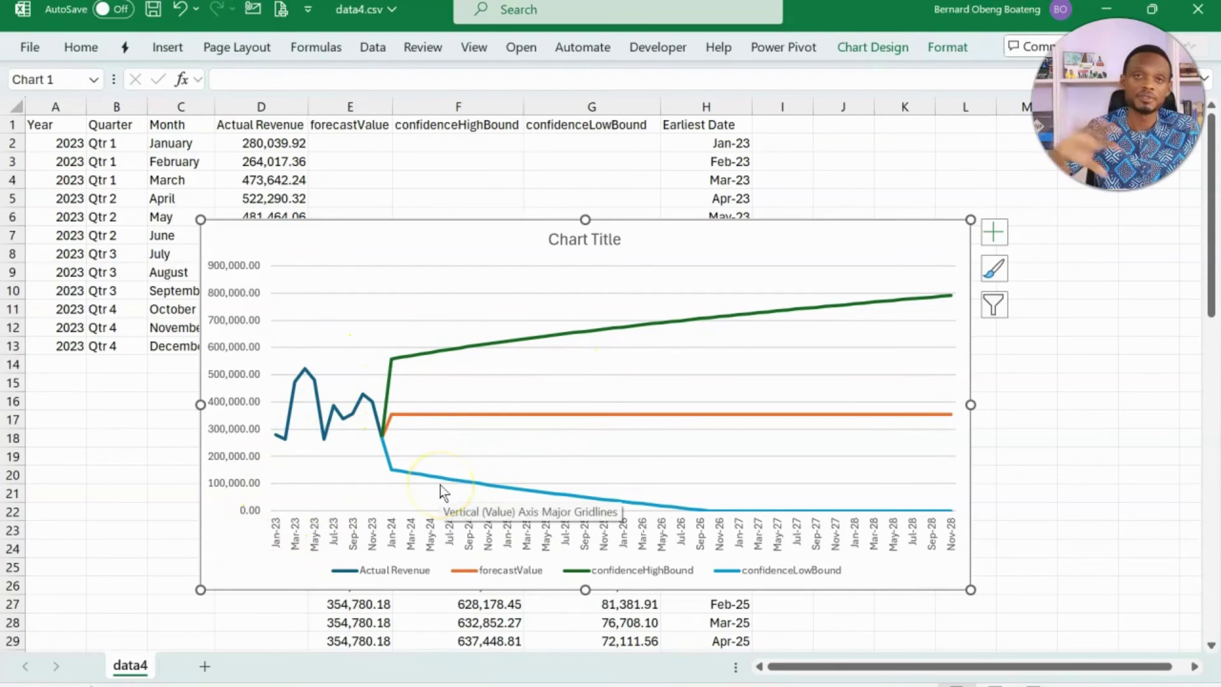
left_click(547, 354)
left_click(585, 268)
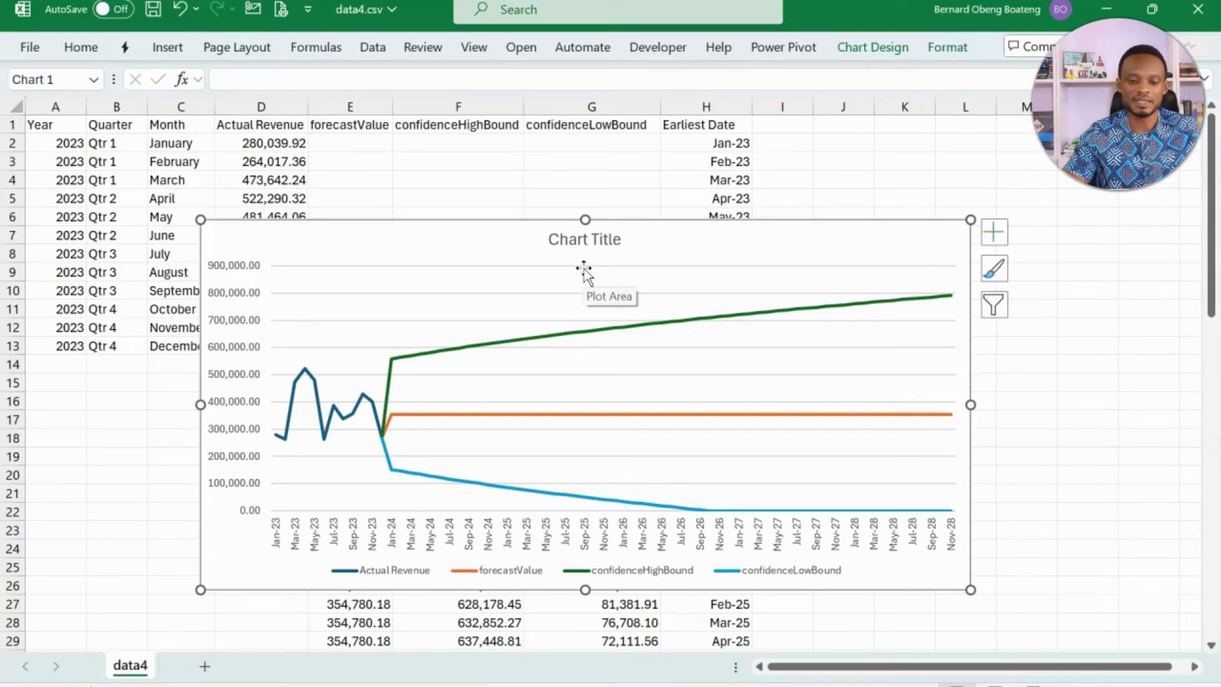
left_click(591, 261)
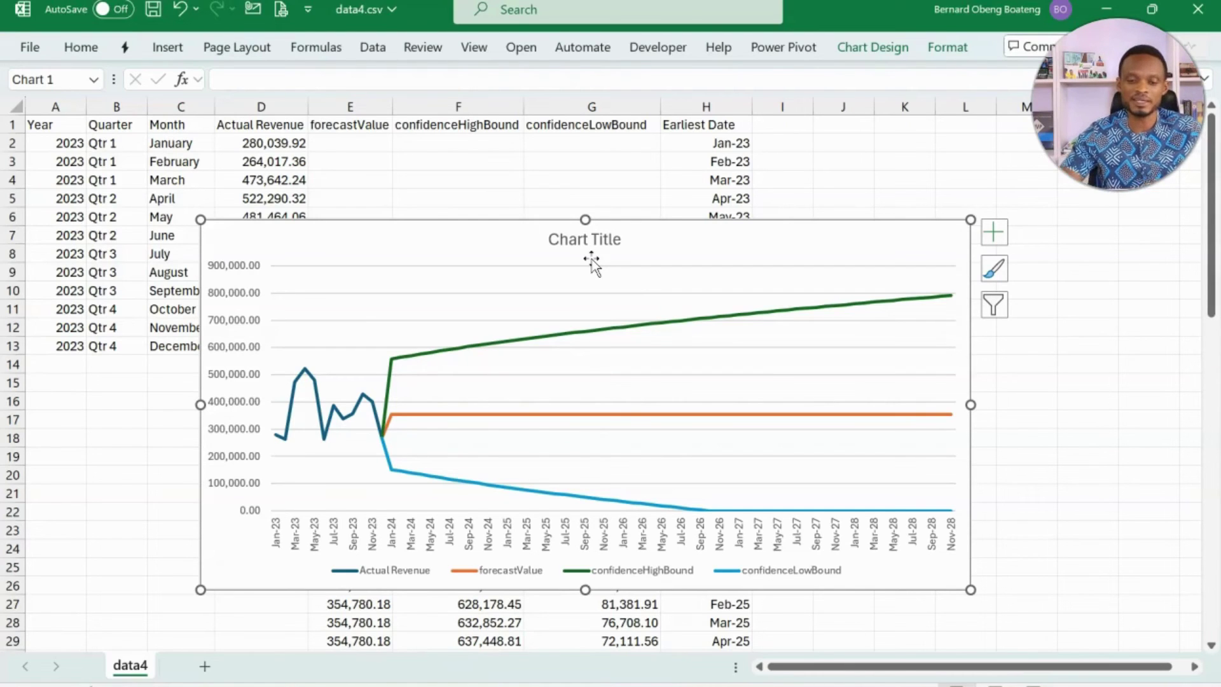
left_click(668, 202)
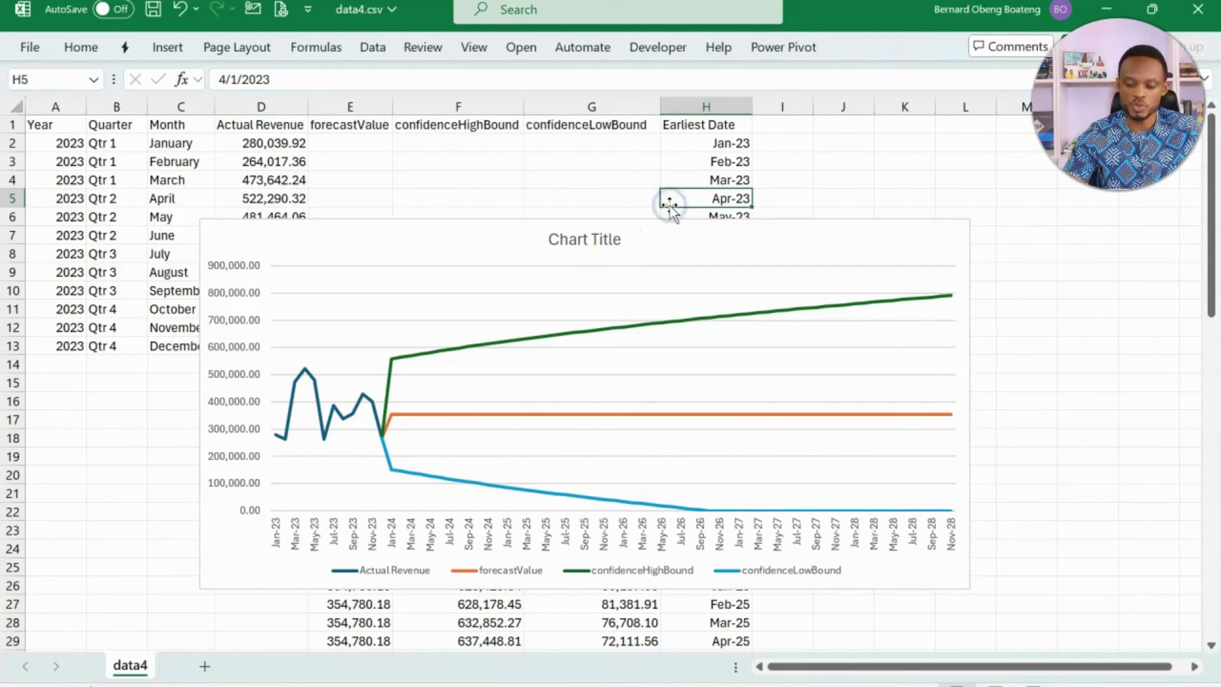
key("ctrl+Down")
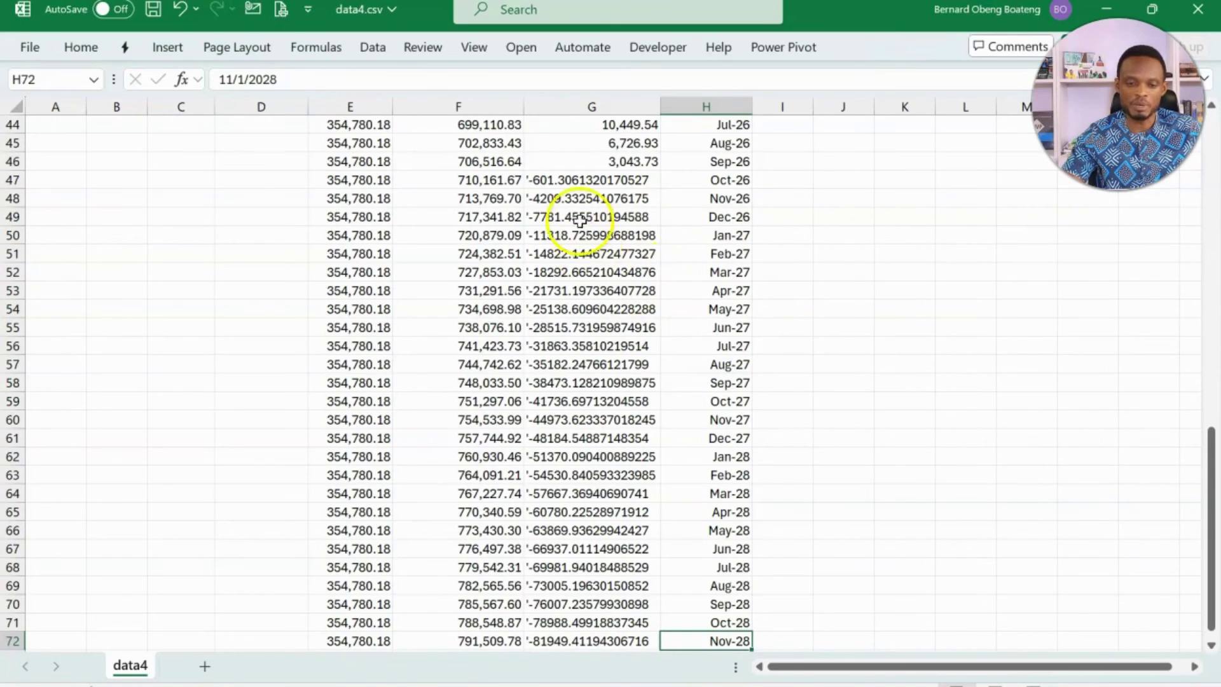
left_click(579, 185)
key("ctrl+shift+Down")
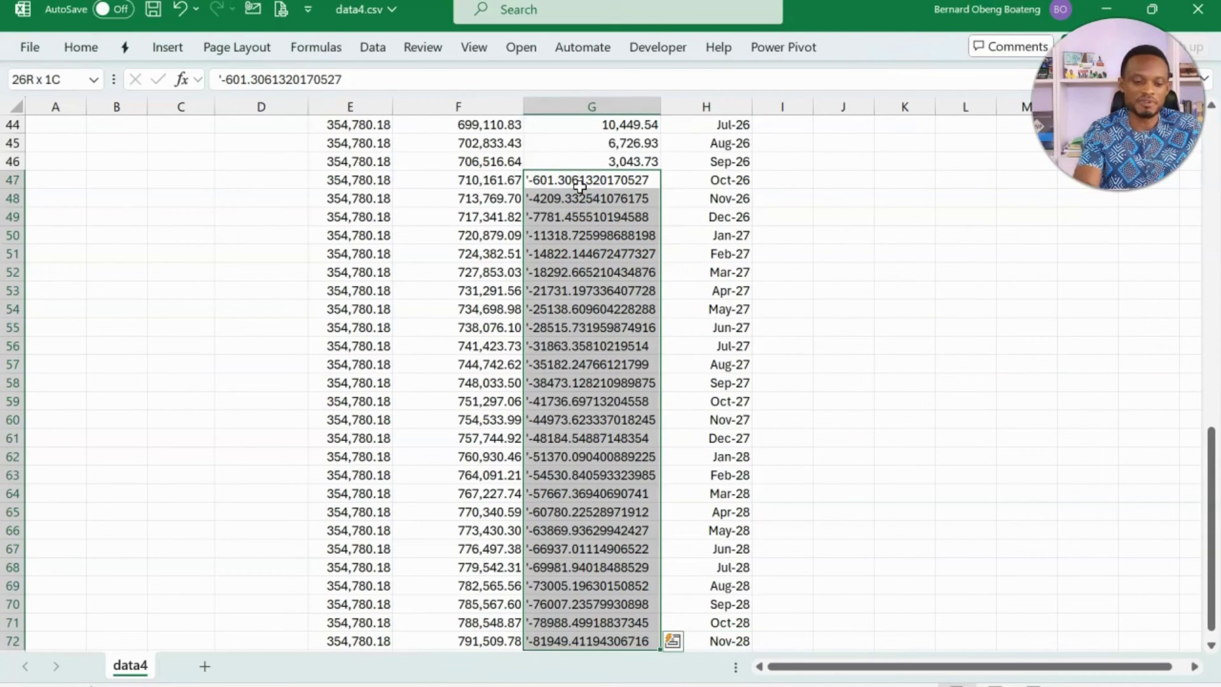
scroll(579, 185, "up", 15)
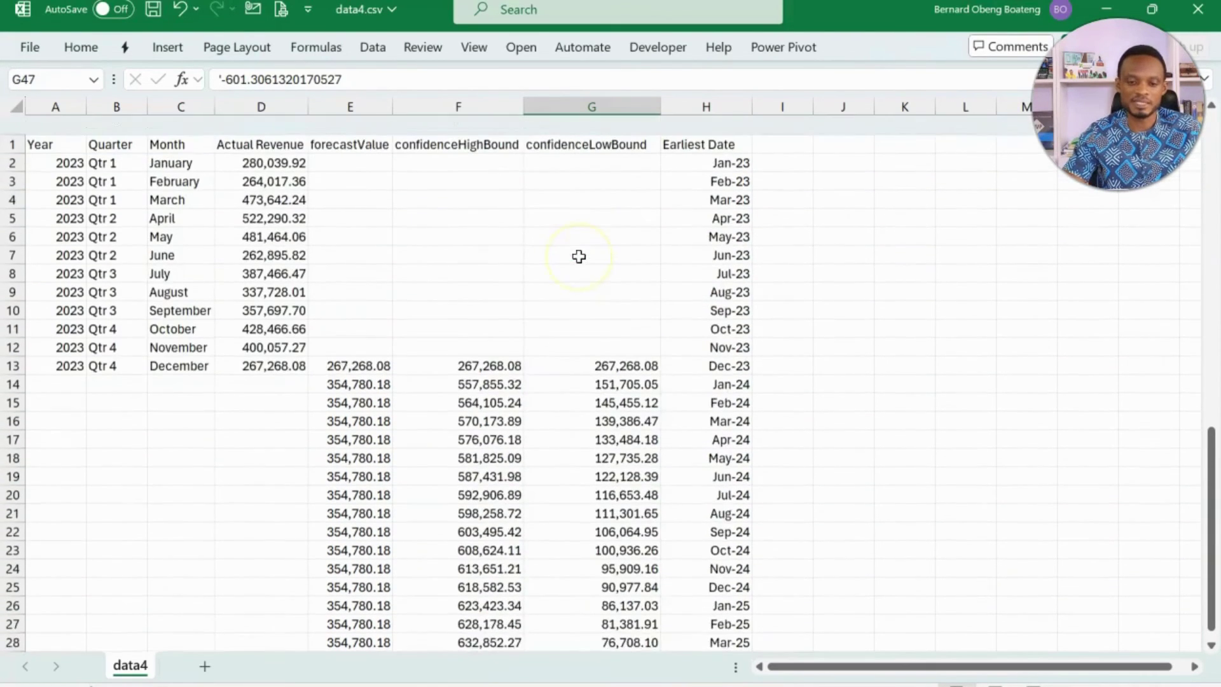
left_click(577, 432)
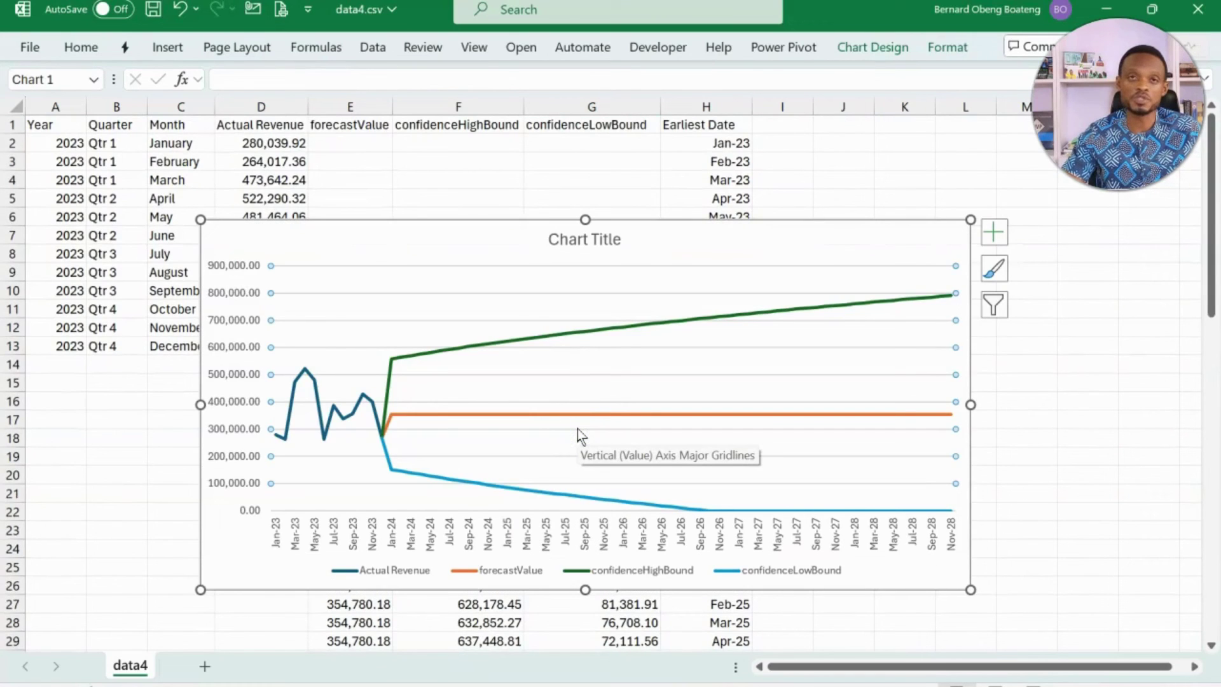